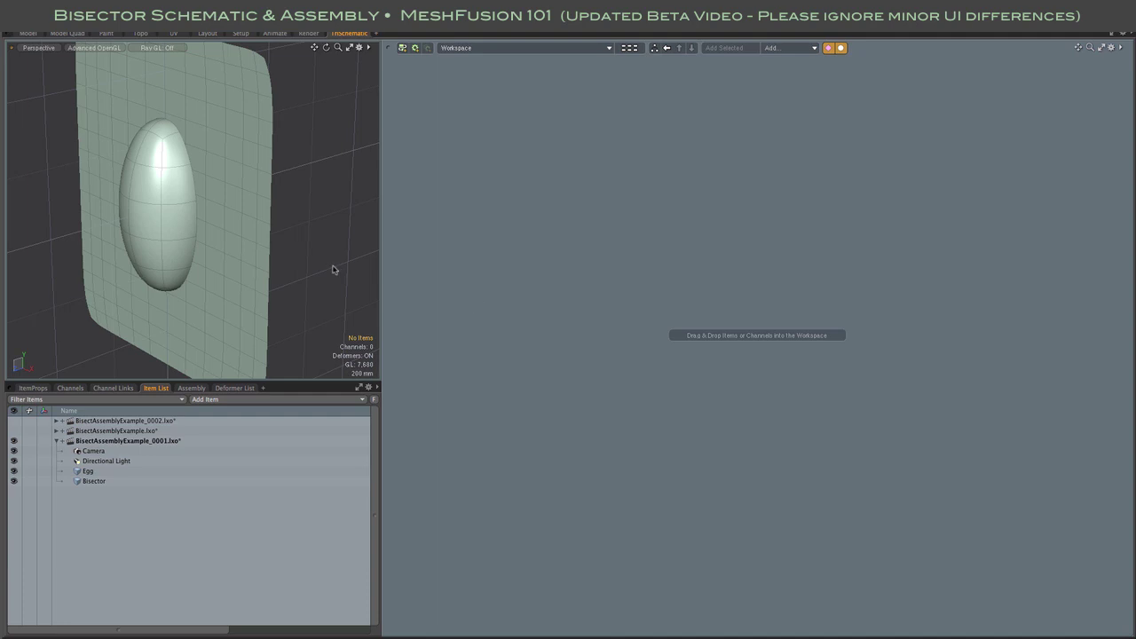
# Create a Schematic Fusion named split egg that subtracts the Bisector mesh from the Egg mesh.
pyautogui.moveTo(332, 258)
pyautogui.keyDown('alt'); pyautogui.mouseDown()
pyautogui.moveTo(215, 256)
pyautogui.moveTo(221, 269)
pyautogui.moveTo(340, 258)
pyautogui.moveTo(324, 273)
pyautogui.moveTo(335, 274)
pyautogui.mouseUp(); pyautogui.keyUp('alt')
pyautogui.click(198, 255)
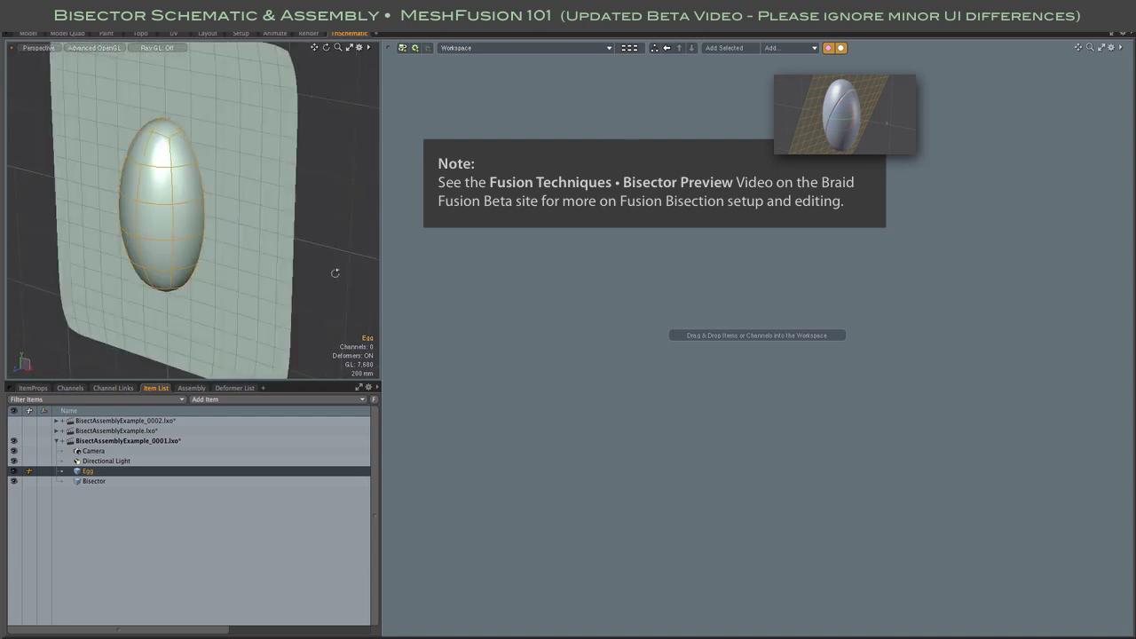
pyautogui.keyDown('shift'); pyautogui.click(284, 270); pyautogui.keyUp('shift')
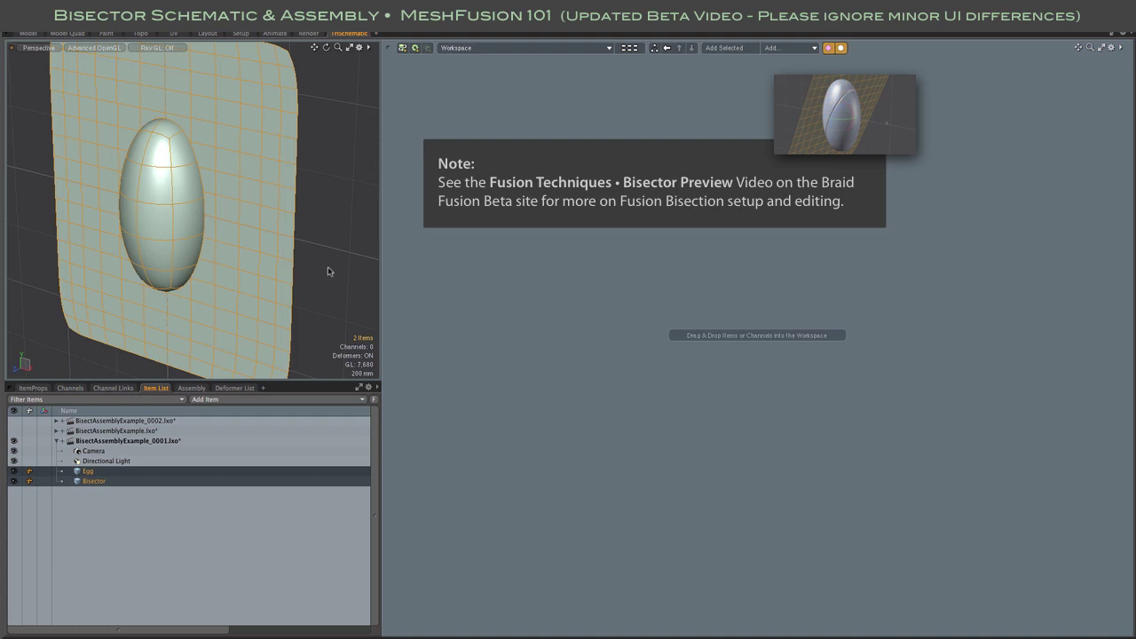
pyautogui.hotkey('ctrl', 'alt', 'space')
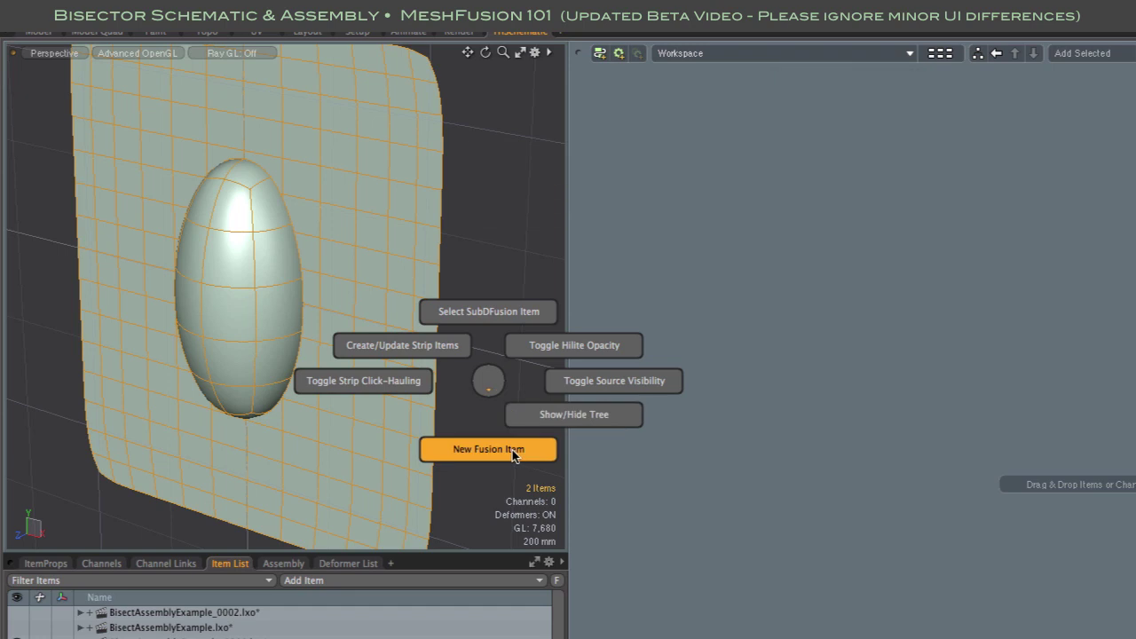
pyautogui.click(513, 451)
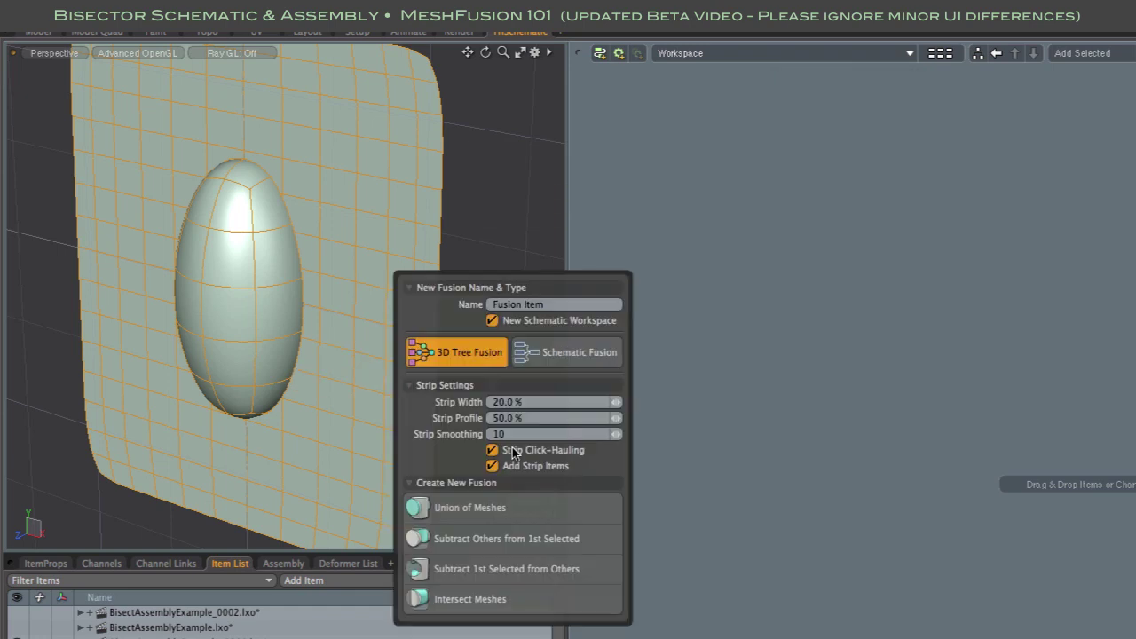
pyautogui.click(544, 304)
pyautogui.write('split egg')
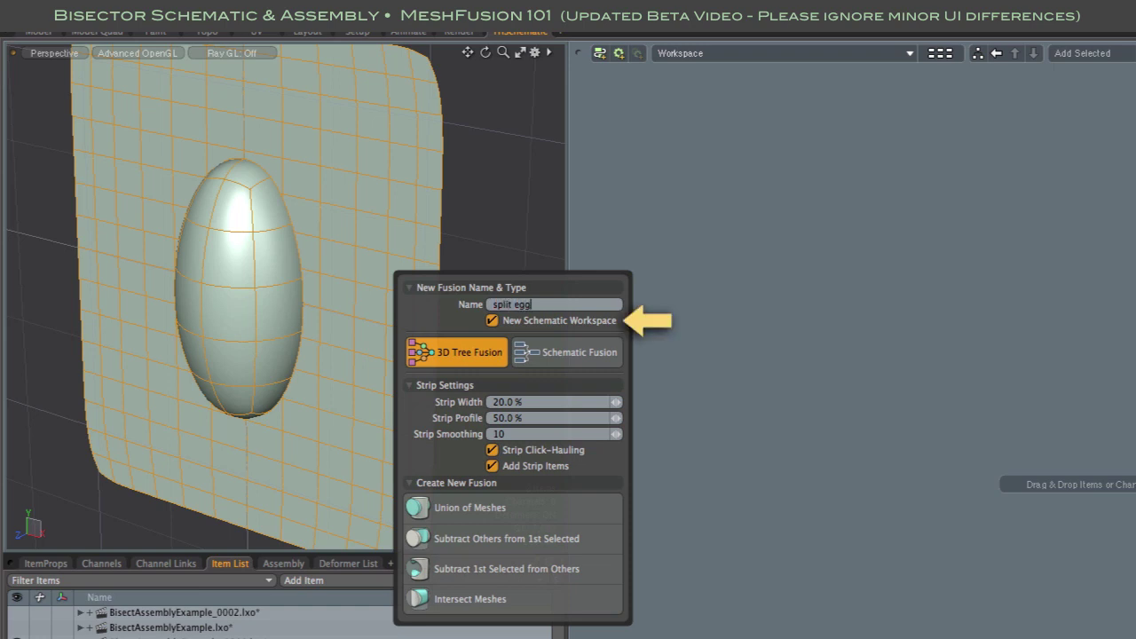
pyautogui.click(567, 361)
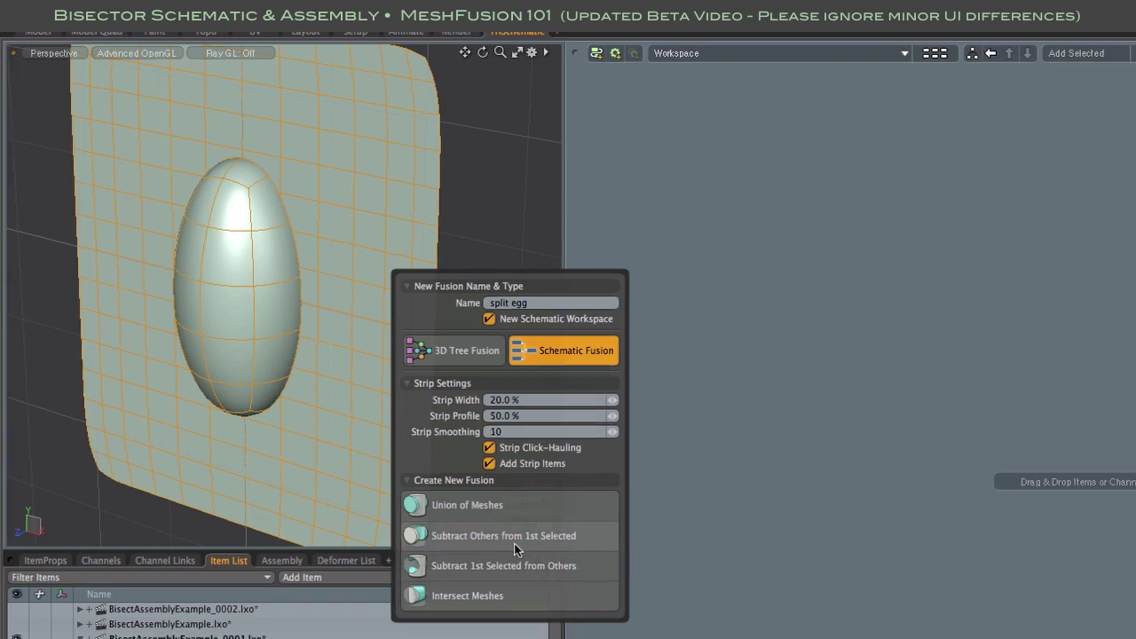
pyautogui.click(346, 380)
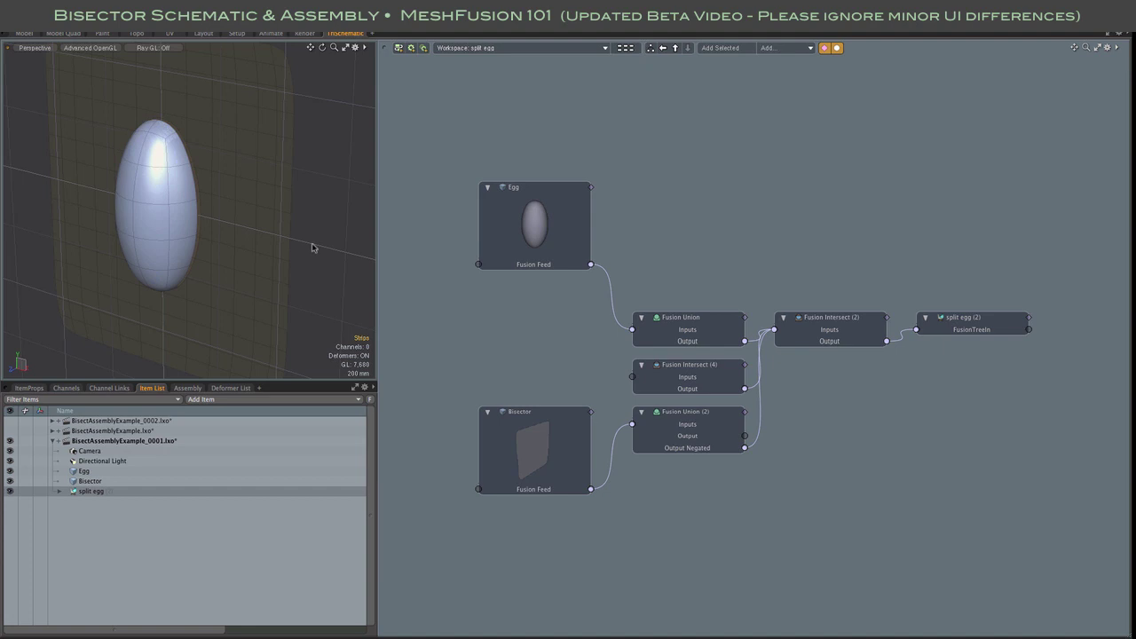
# Examine how the Egg and Bisector nodes feed the fusion operators, the negated output link and the split egg item in the schematic.
pyautogui.keyDown('alt'); pyautogui.moveTo(318, 241); pyautogui.dragTo(284, 237); pyautogui.keyUp('alt')
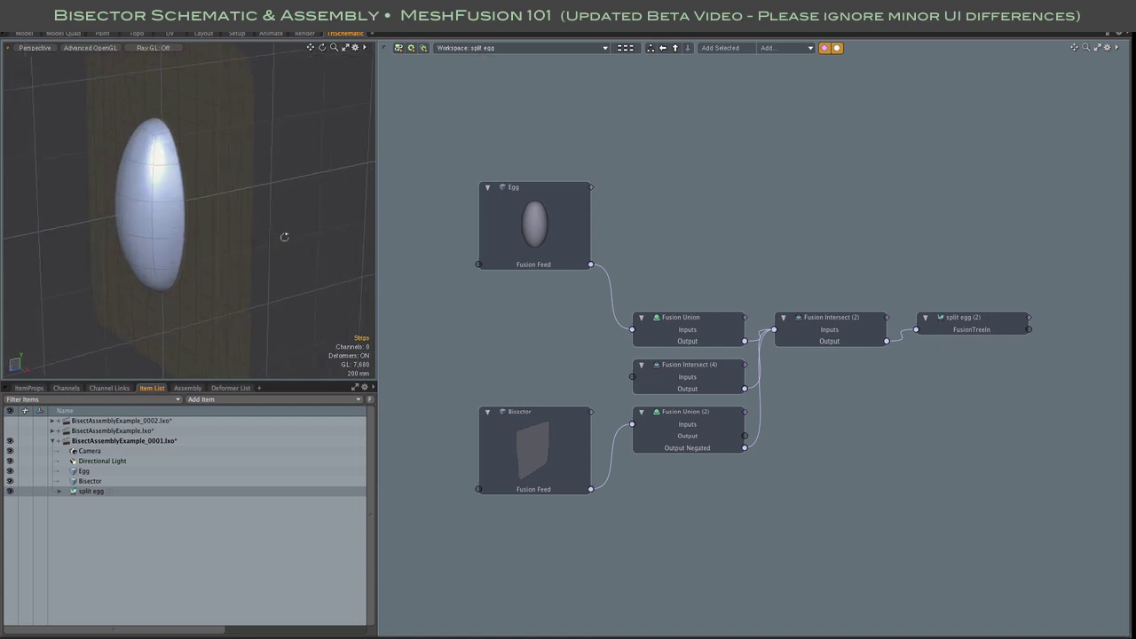
pyautogui.click(489, 255)
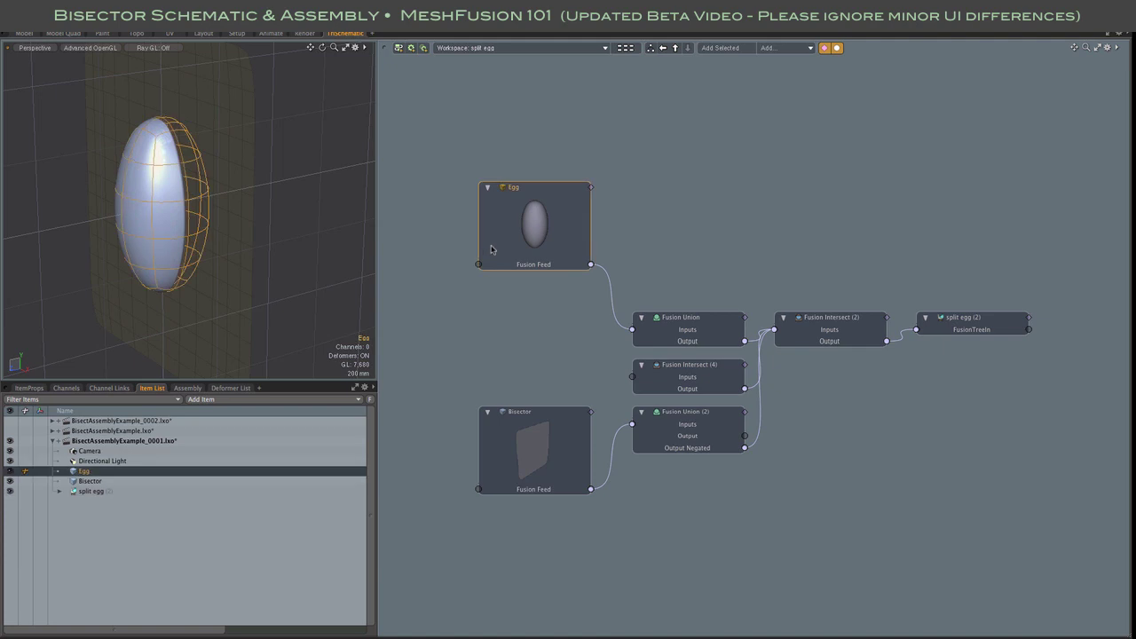
pyautogui.click(562, 461)
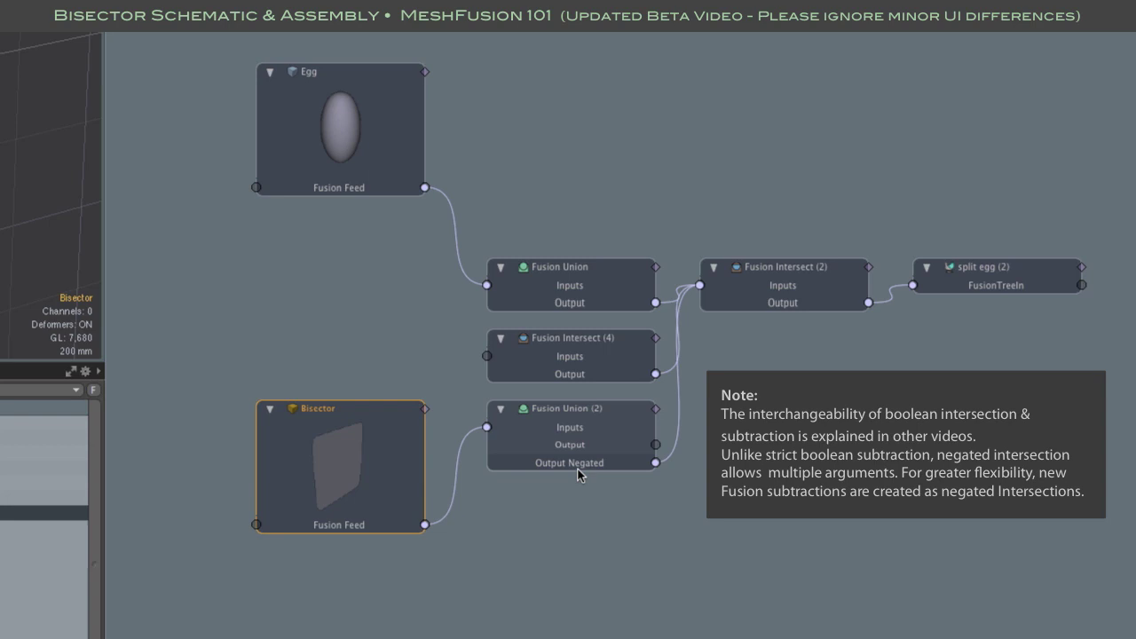
pyautogui.click(668, 456)
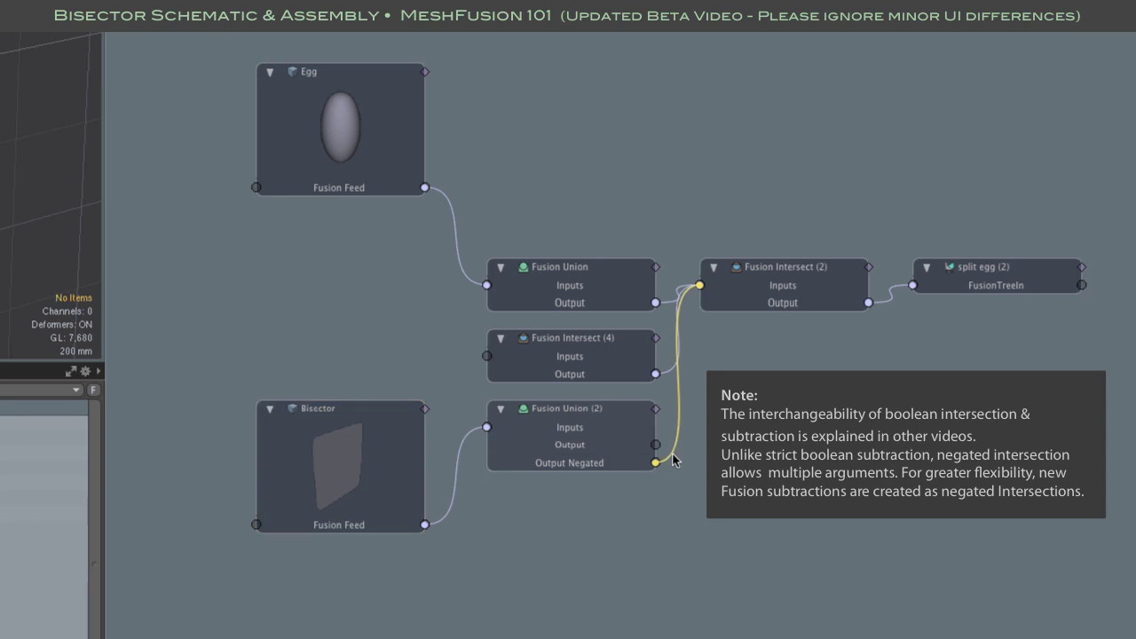
pyautogui.click(573, 472)
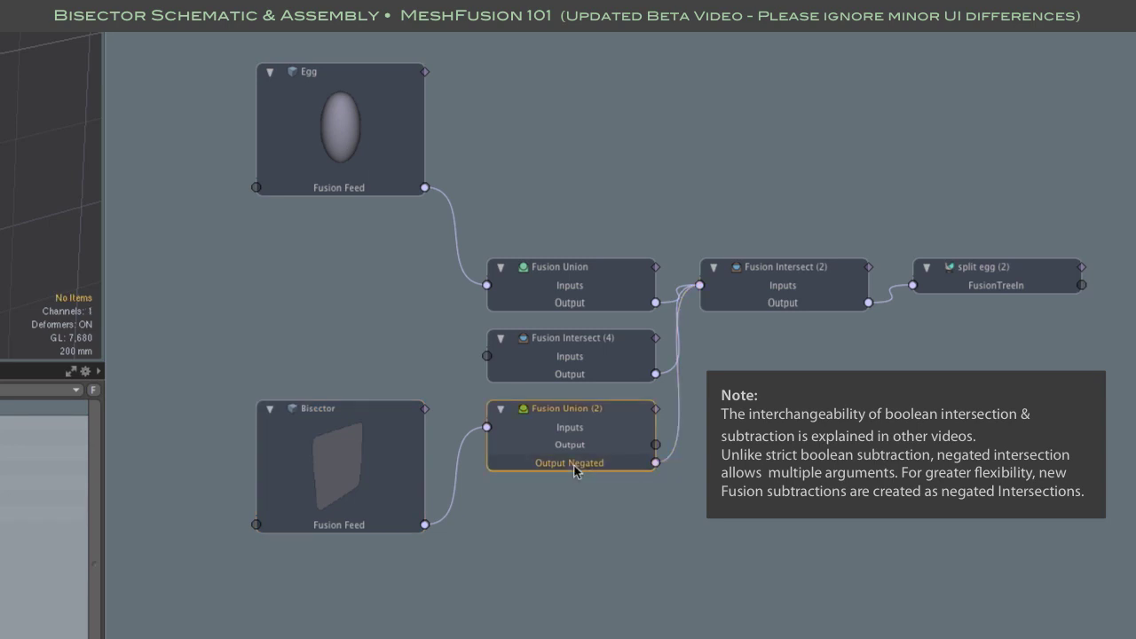
pyautogui.click(671, 458)
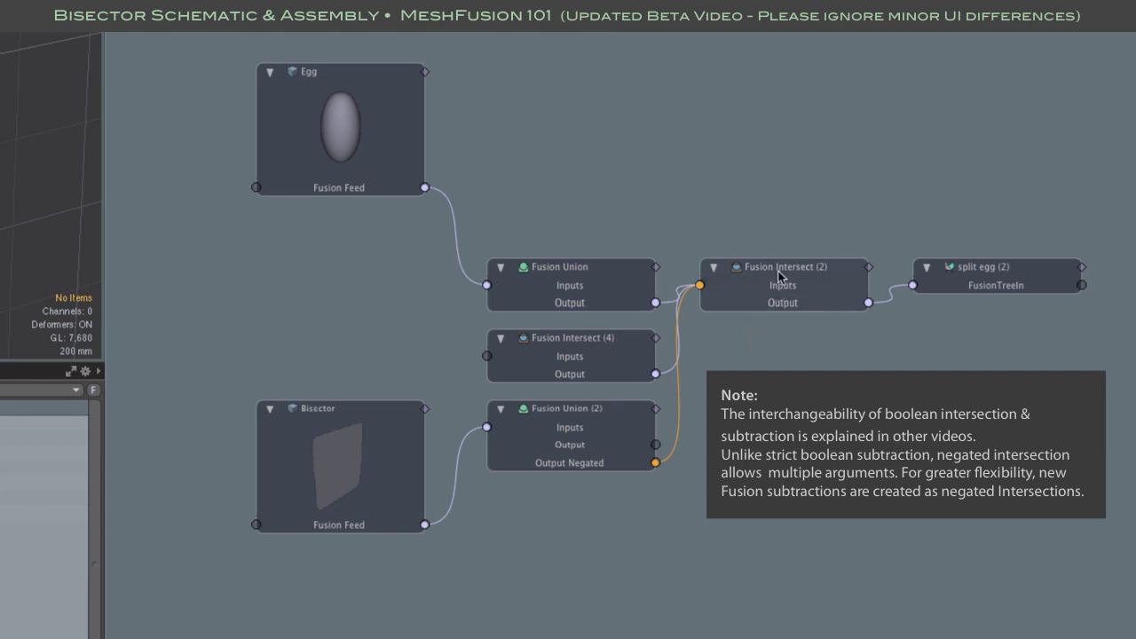
pyautogui.click(1035, 283)
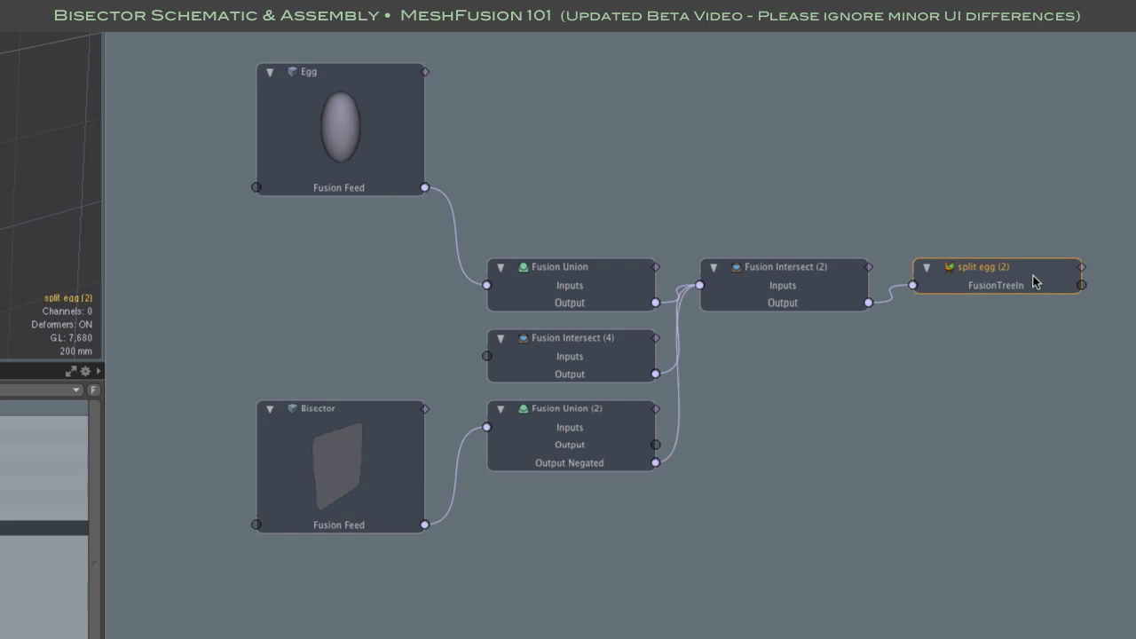
pyautogui.click(1025, 339)
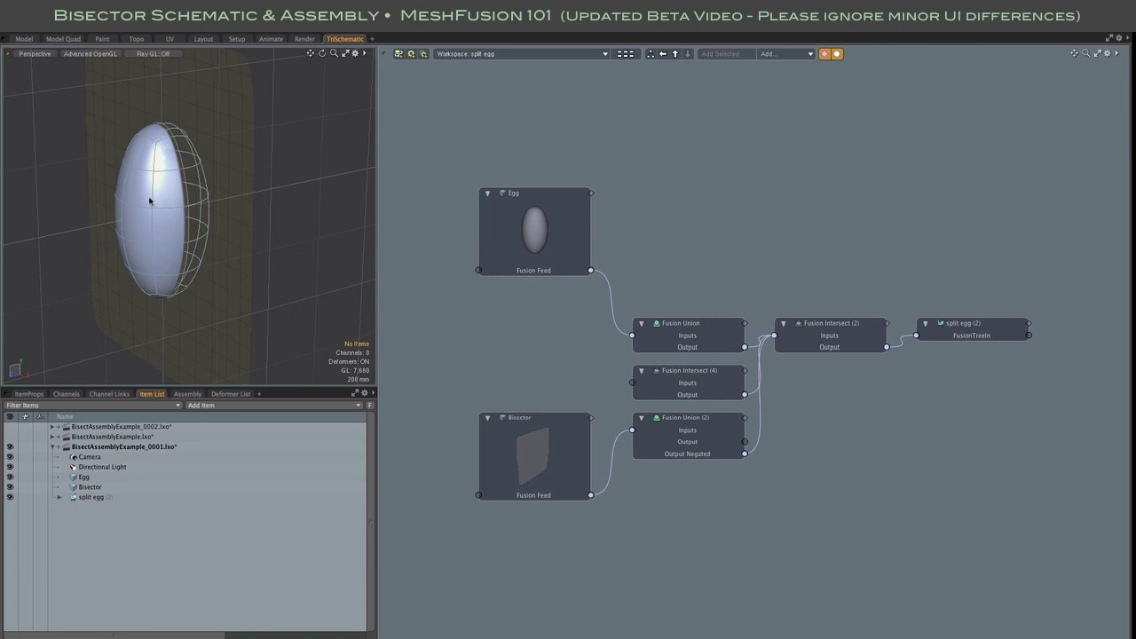
# Create a schematic fusion-ready instance of the Egg and place its node clear of the original Egg node.
pyautogui.click(154, 201)
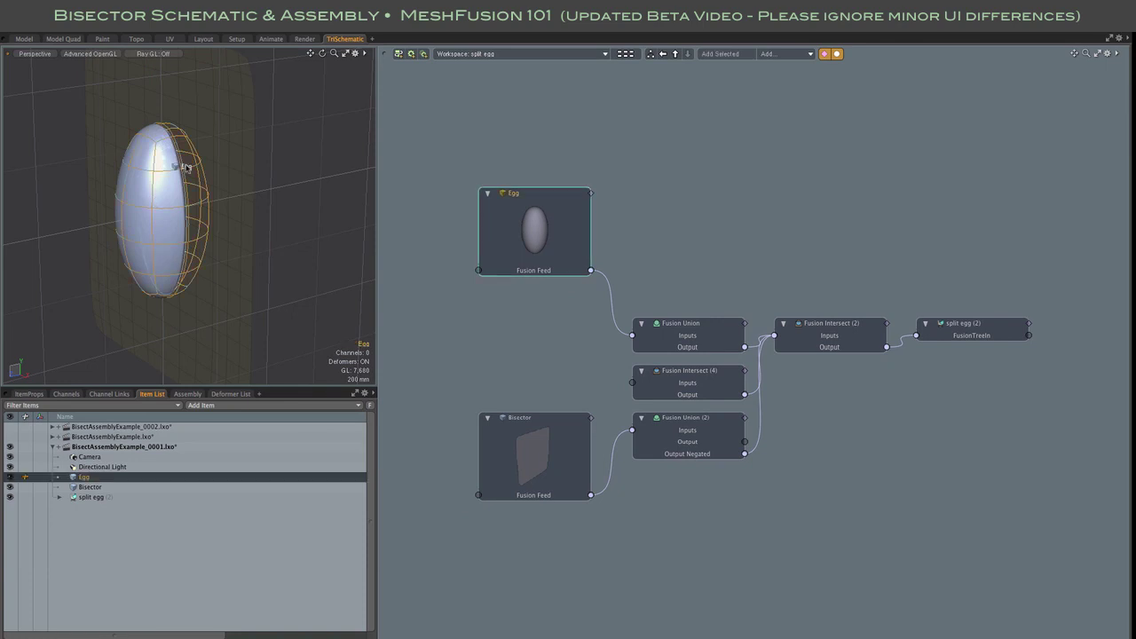
pyautogui.moveTo(229, 151); pyautogui.dragTo(228, 149)
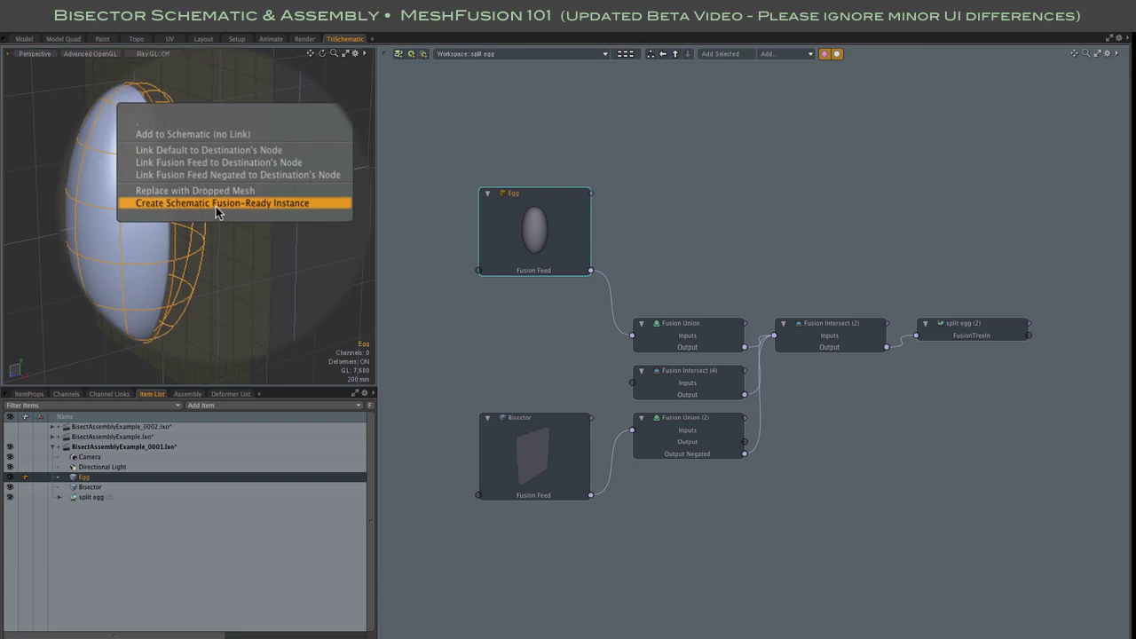
pyautogui.click(218, 203)
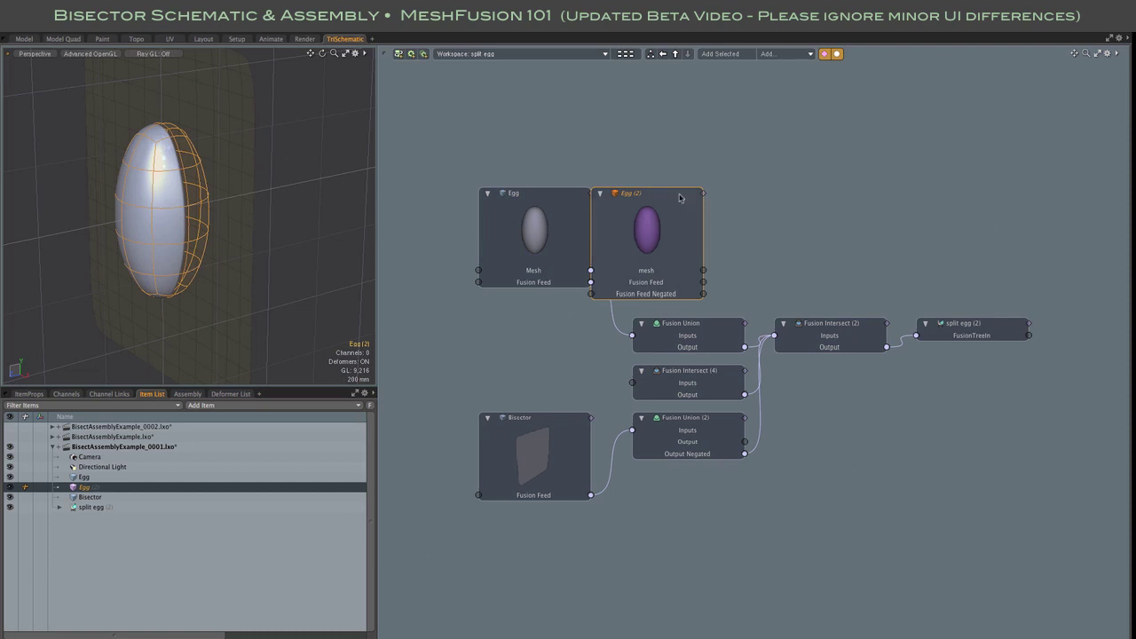
pyautogui.moveTo(679, 197); pyautogui.dragTo(719, 157)
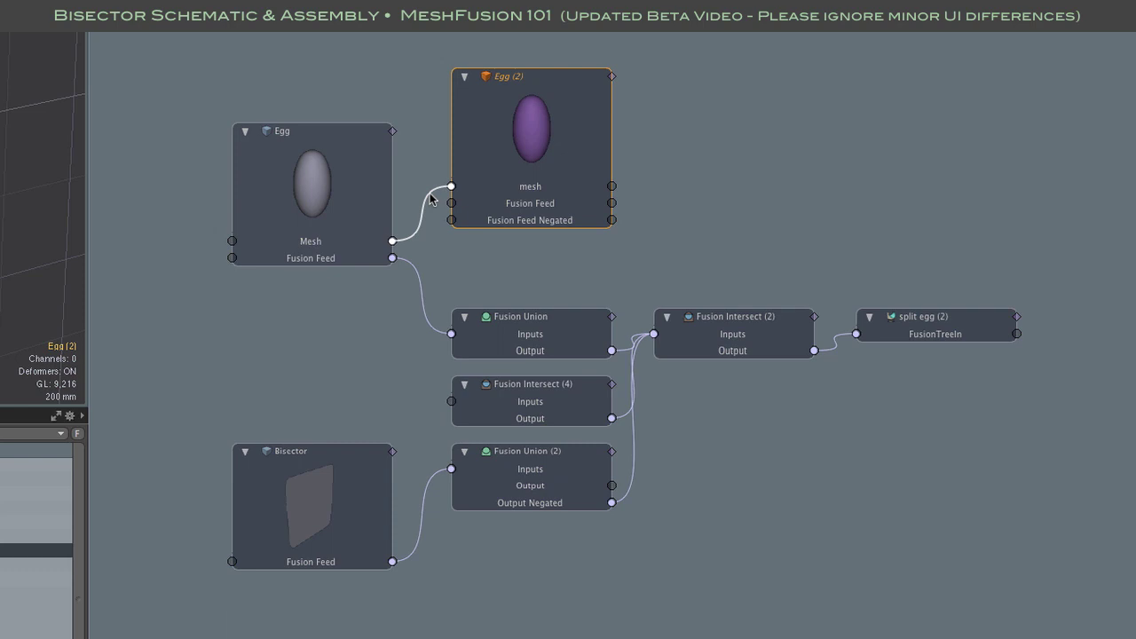
# Rearrange the schematic so the Bisector node sits directly under the Egg node and the Egg instance node sits below both.
pyautogui.click(605, 237)
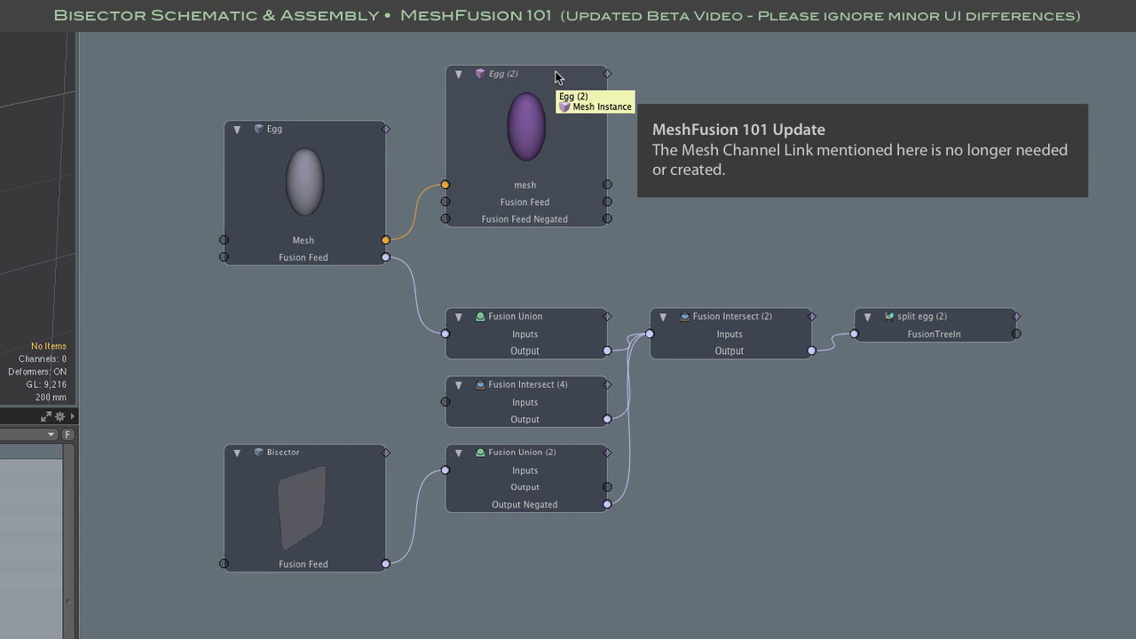
pyautogui.moveTo(571, 79); pyautogui.dragTo(620, 110)
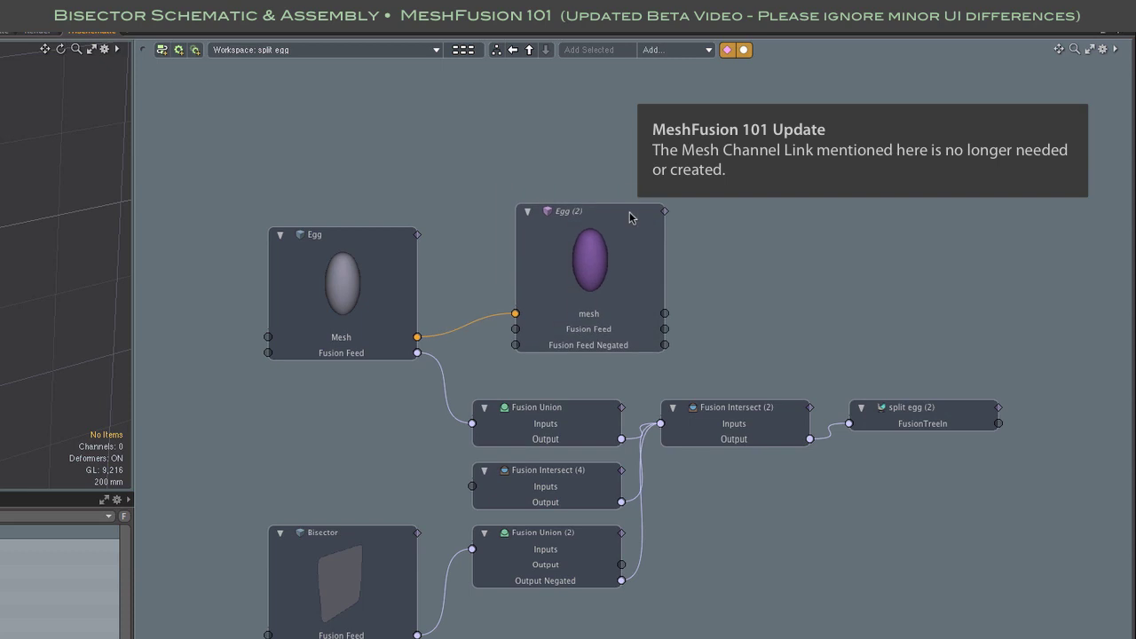
pyautogui.moveTo(630, 218); pyautogui.dragTo(364, 607)
pyautogui.moveTo(417, 533); pyautogui.dragTo(371, 425)
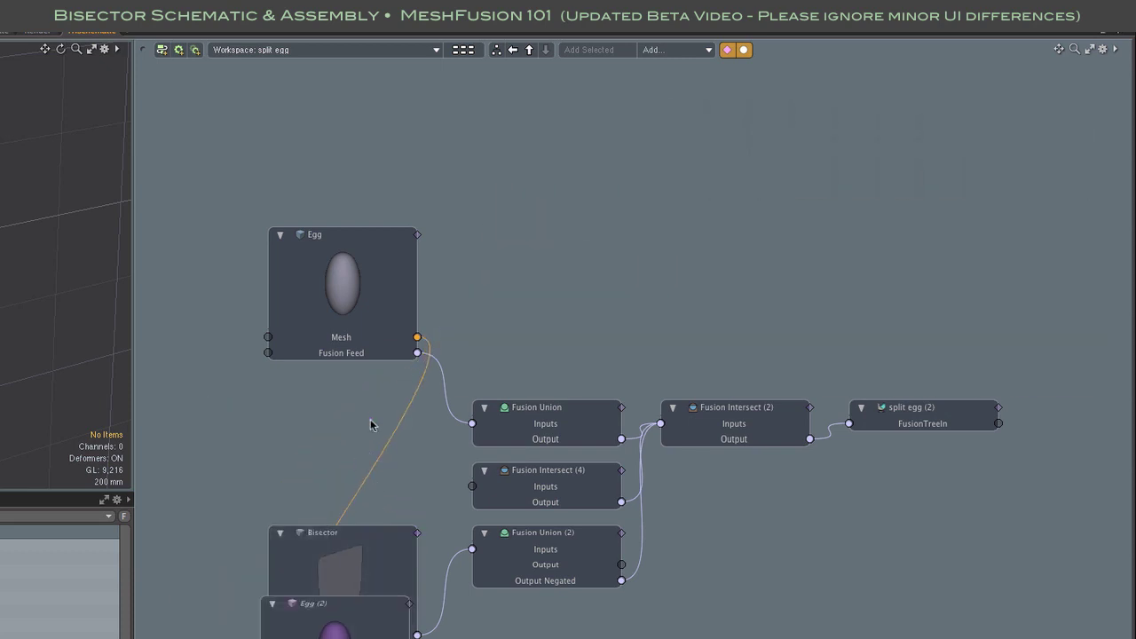
pyautogui.moveTo(378, 533); pyautogui.dragTo(375, 381)
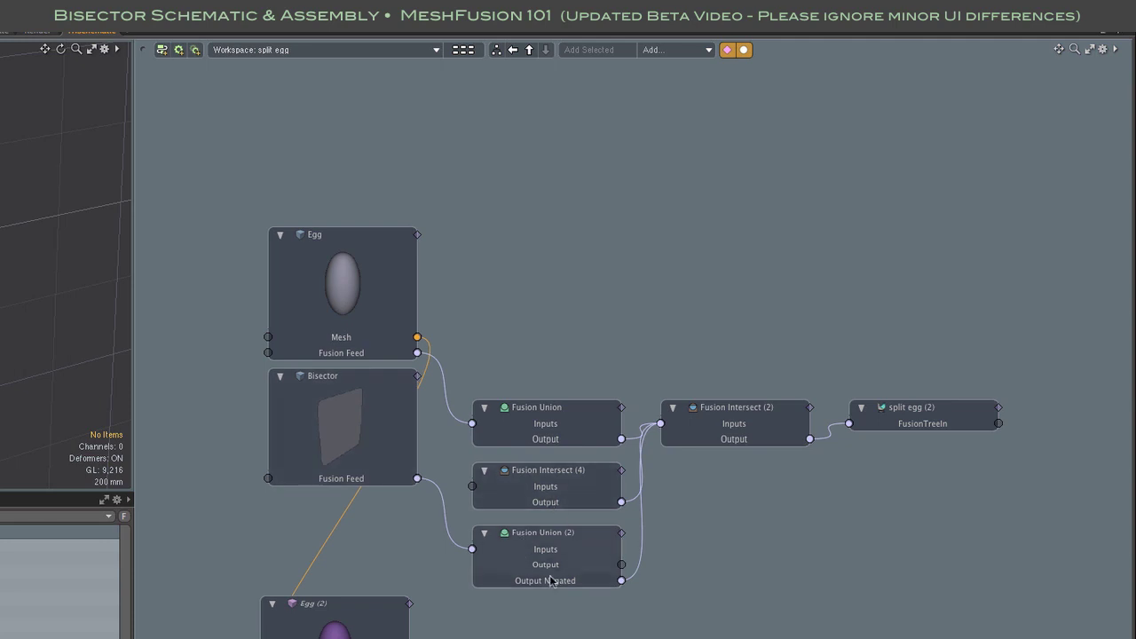
pyautogui.keyDown('alt'); pyautogui.moveTo(586, 607); pyautogui.dragTo(561, 475); pyautogui.keyUp('alt')
pyautogui.moveTo(353, 489); pyautogui.dragTo(353, 436)
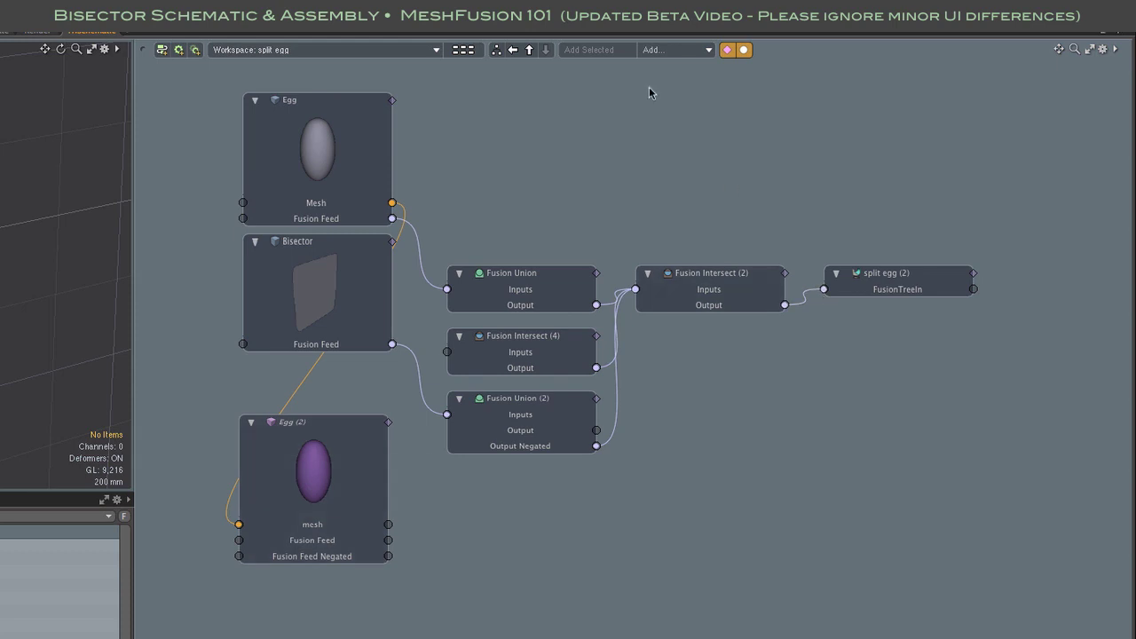
# Add a Fusion Intersection node below the existing fusion operators and link the Egg instance's Fusion Feed to its Inputs.
pyautogui.click(709, 52)
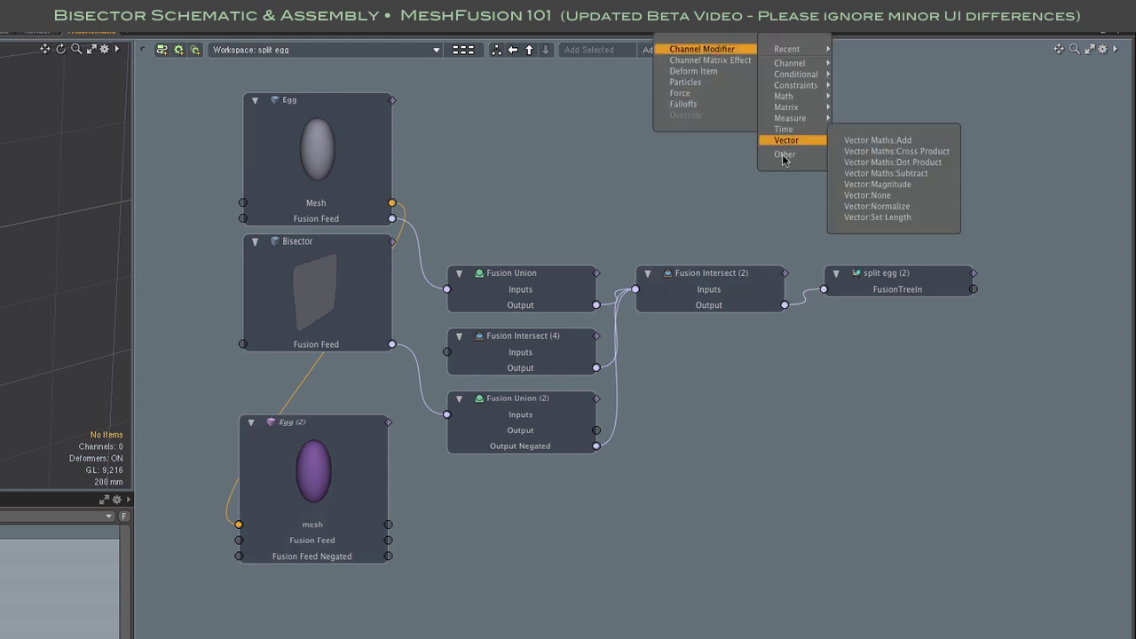
pyautogui.moveTo(785, 156)
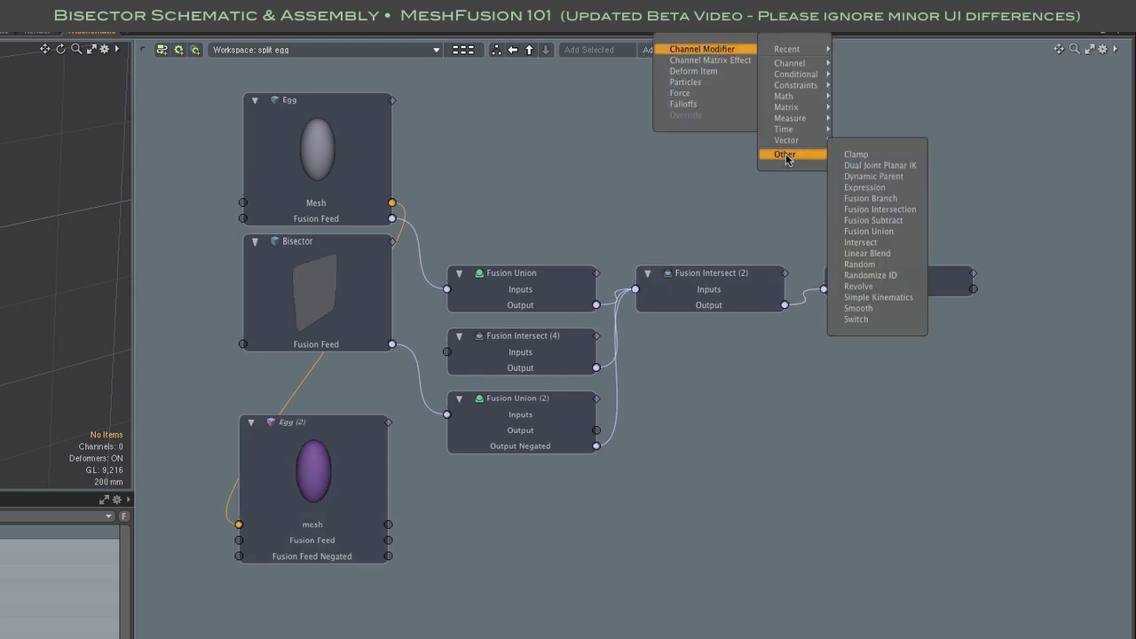
pyautogui.click(882, 210)
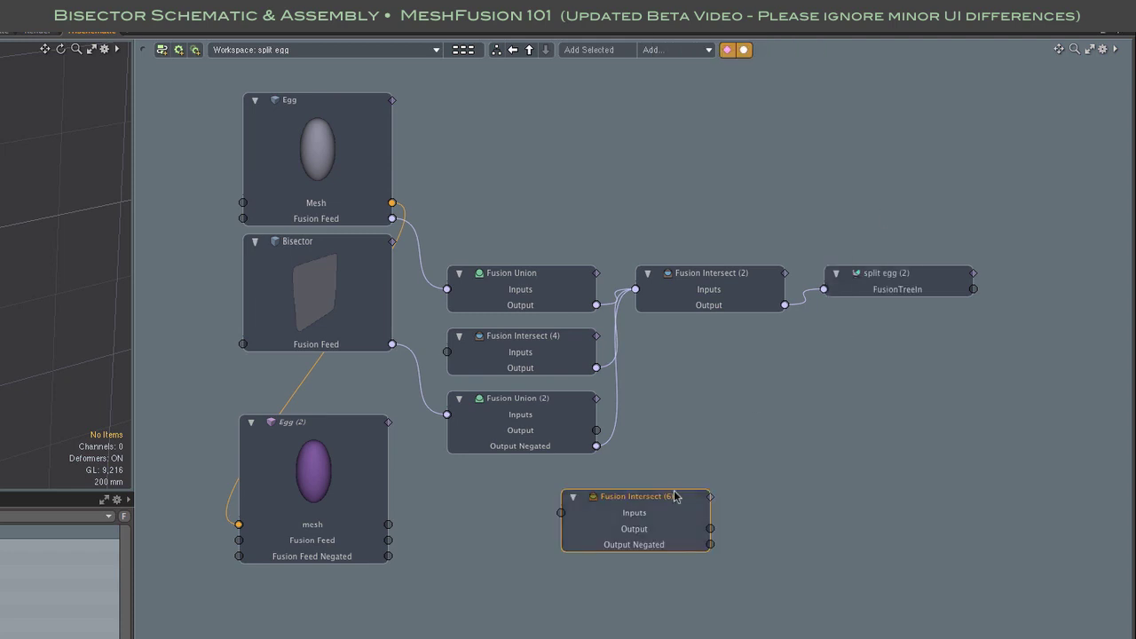
pyautogui.moveTo(662, 500); pyautogui.dragTo(731, 489)
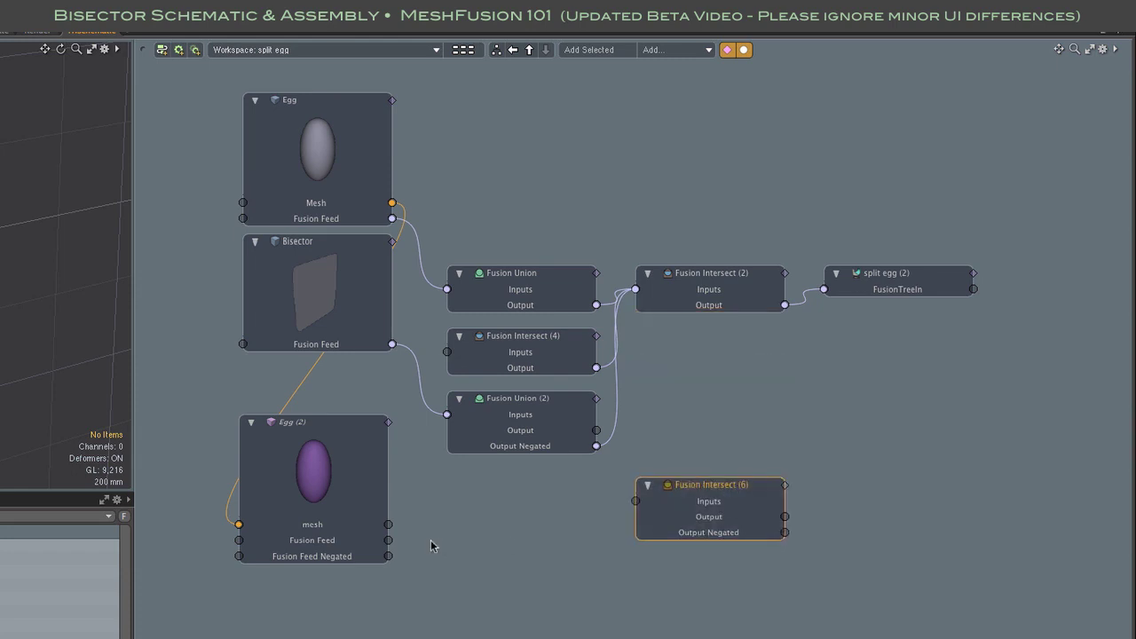
pyautogui.moveTo(388, 540); pyautogui.dragTo(635, 501)
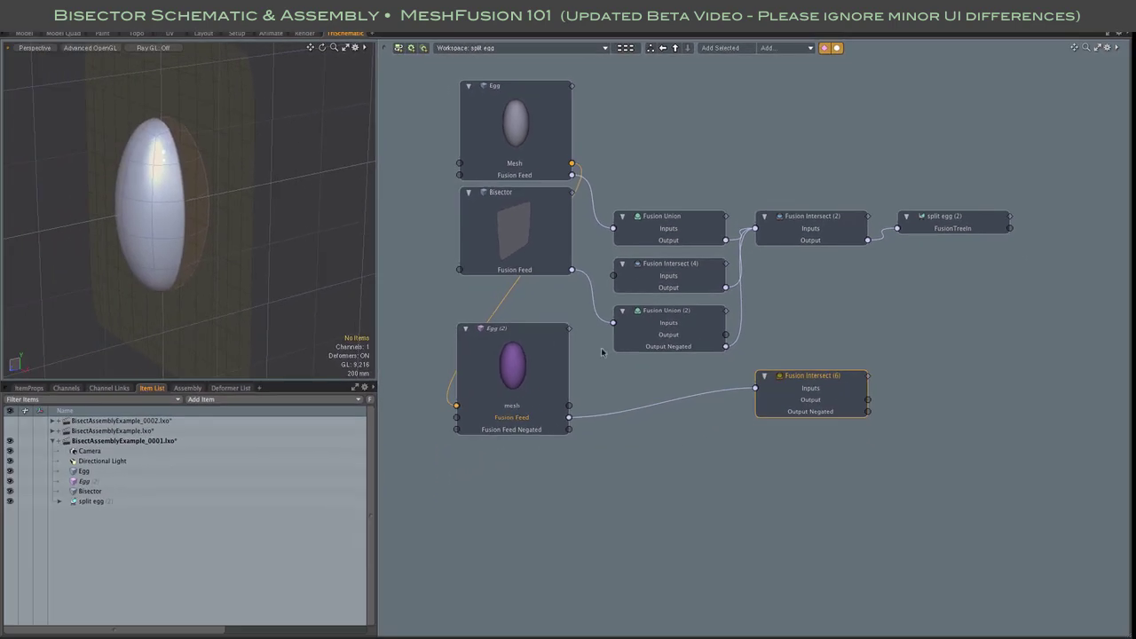
# Create a schematic fusion-ready instance of the Bisector, place its node below the new intersection's input link, and check its mesh link.
pyautogui.click(256, 178)
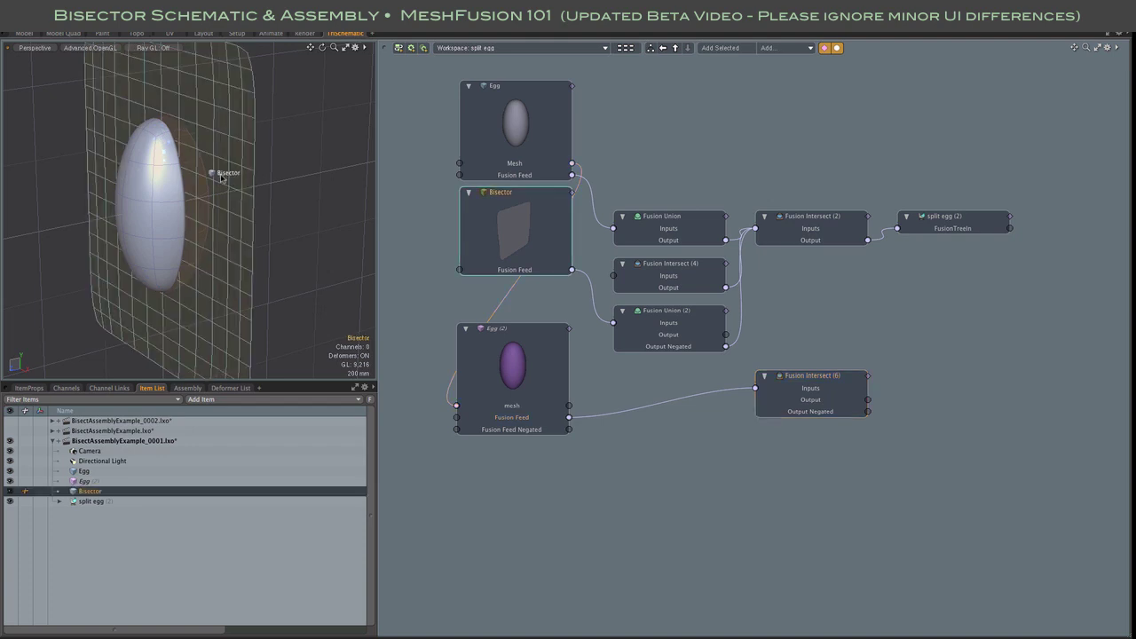
pyautogui.moveTo(165, 180); pyautogui.dragTo(153, 200)
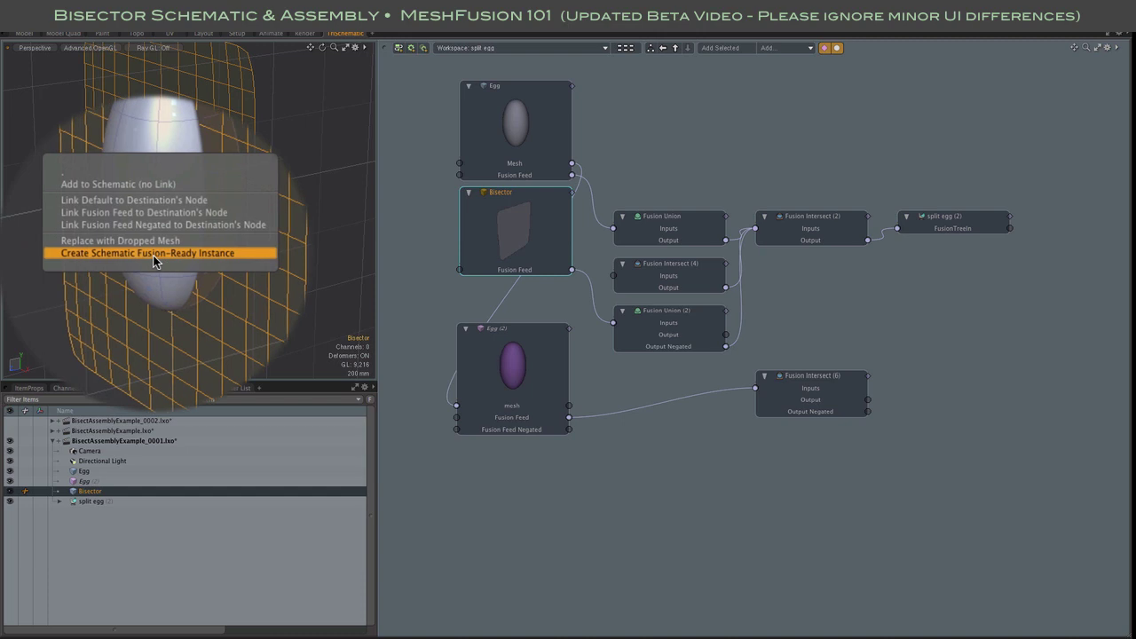
pyautogui.moveTo(154, 260); pyautogui.dragTo(153, 259)
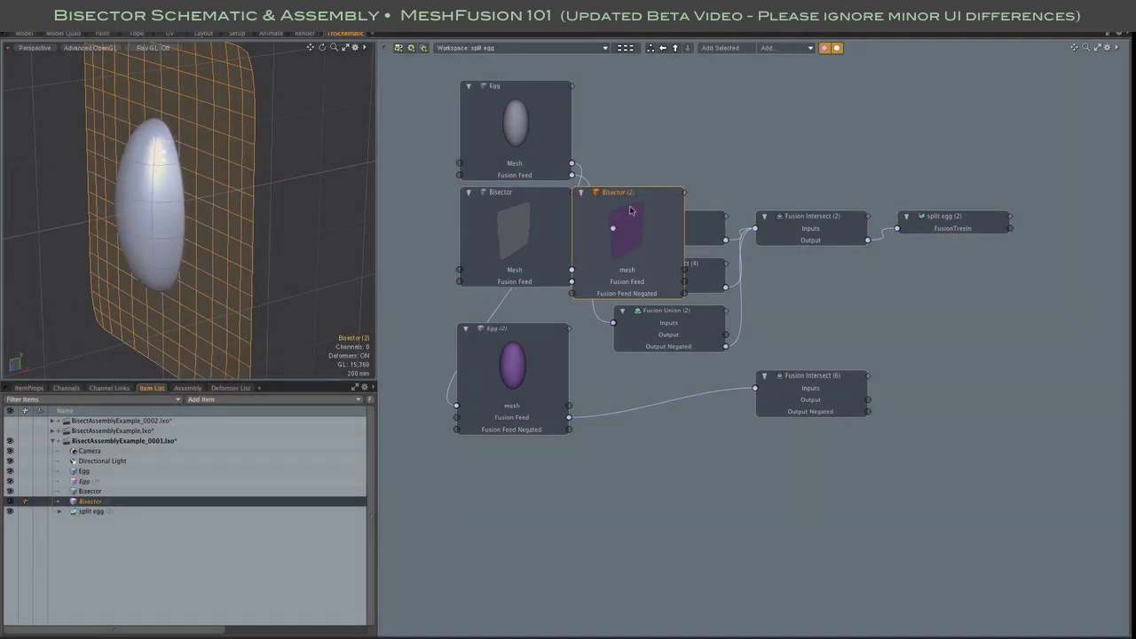
pyautogui.moveTo(656, 213); pyautogui.dragTo(673, 443)
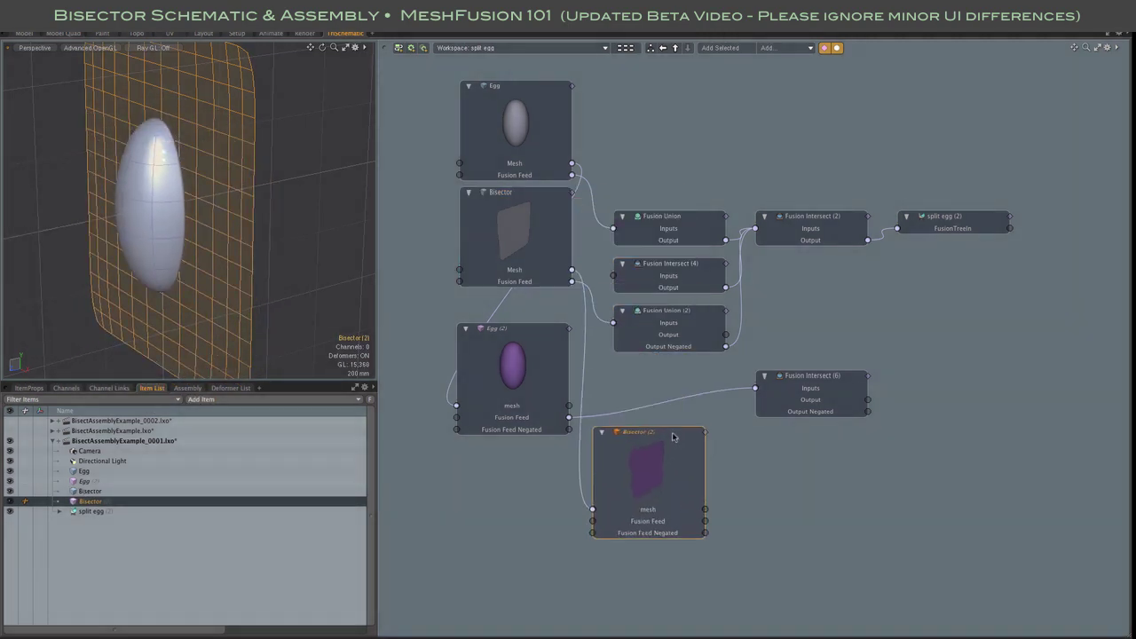
pyautogui.click(585, 367)
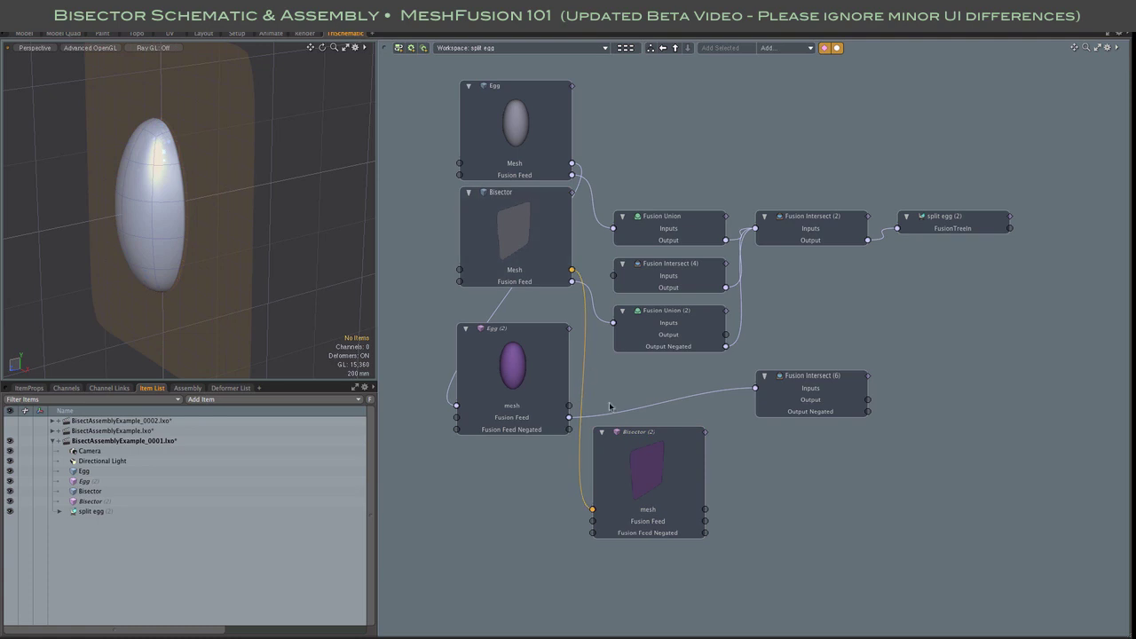
pyautogui.click(522, 273)
pyautogui.click(660, 512)
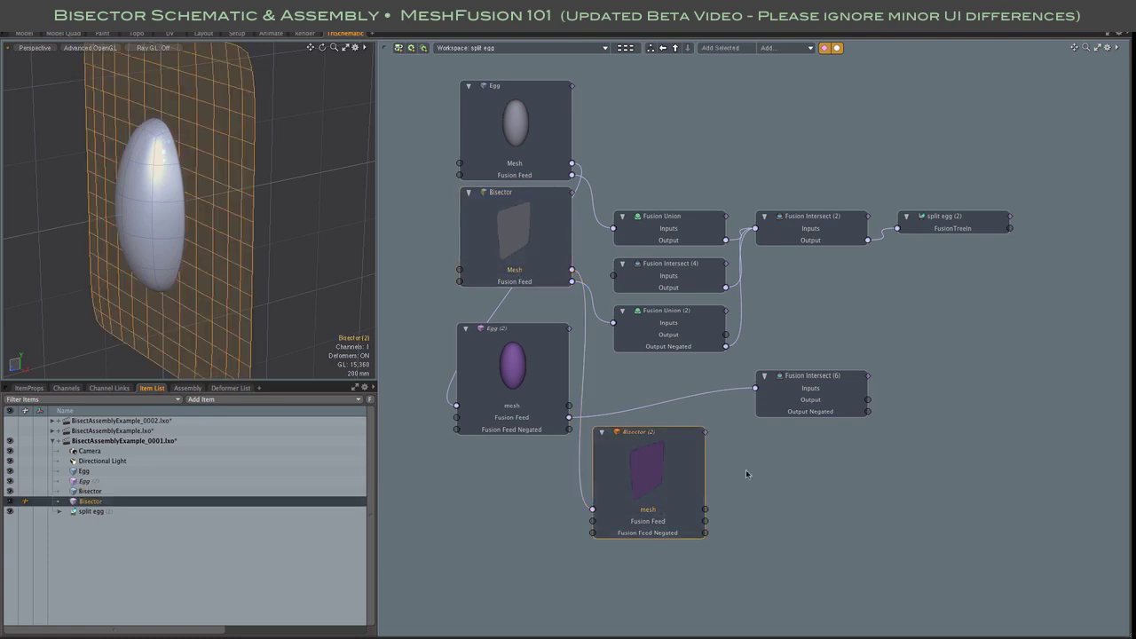
# Place the Bisector instance node directly below the Egg instance and inspect the overlapping Egg, Egg instance and Bisector instance in the viewport.
pyautogui.moveTo(679, 436); pyautogui.dragTo(546, 459)
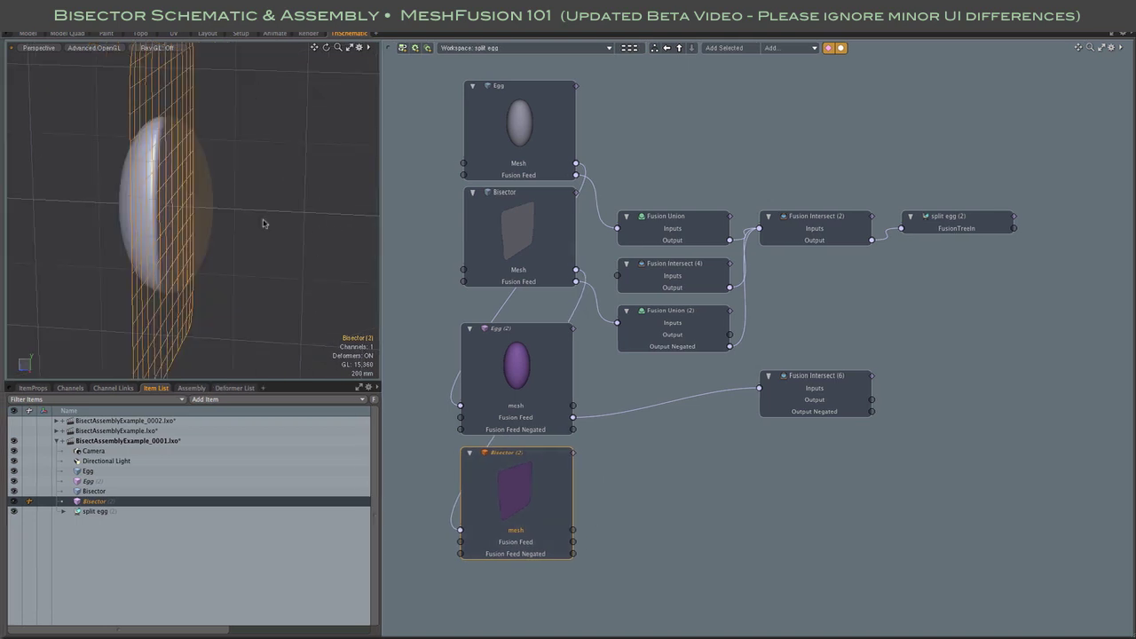
pyautogui.moveTo(263, 217)
pyautogui.mouseDown(button='middle')
pyautogui.moveTo(322, 216)
pyautogui.moveTo(300, 206)
pyautogui.moveTo(322, 204)
pyautogui.moveTo(258, 211)
pyautogui.mouseUp(button='middle')
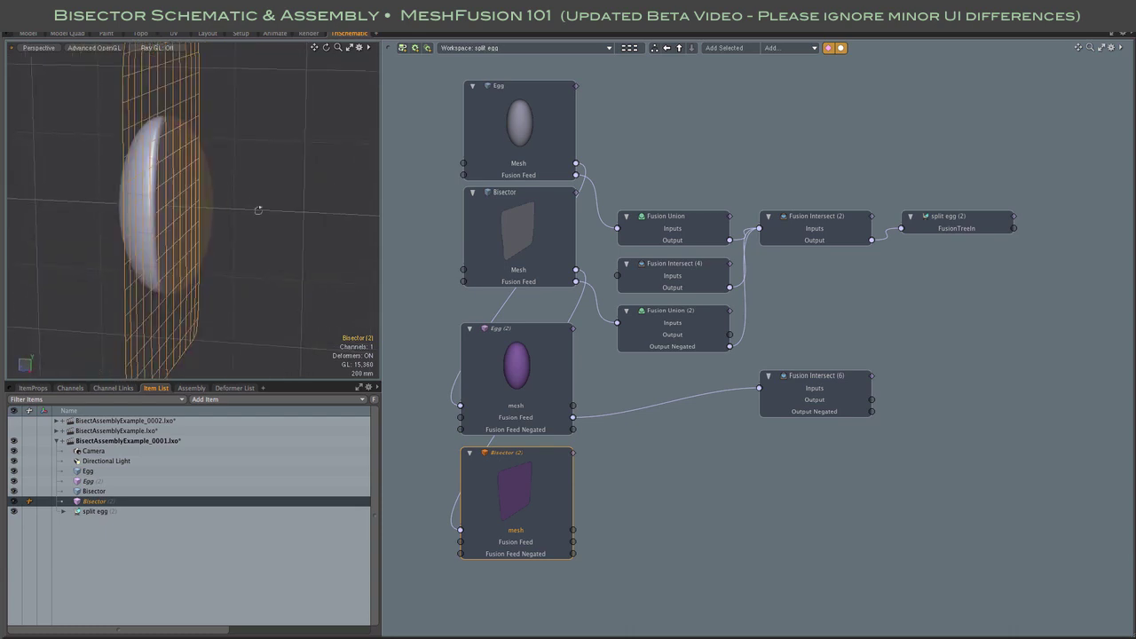
pyautogui.click(214, 217)
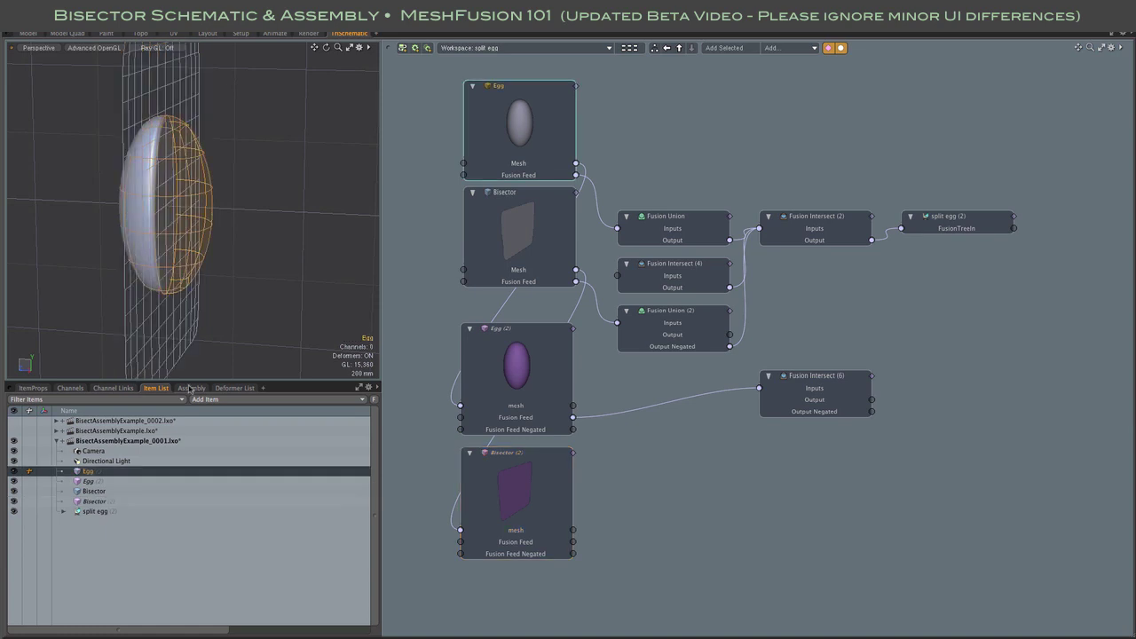
pyautogui.click(95, 482)
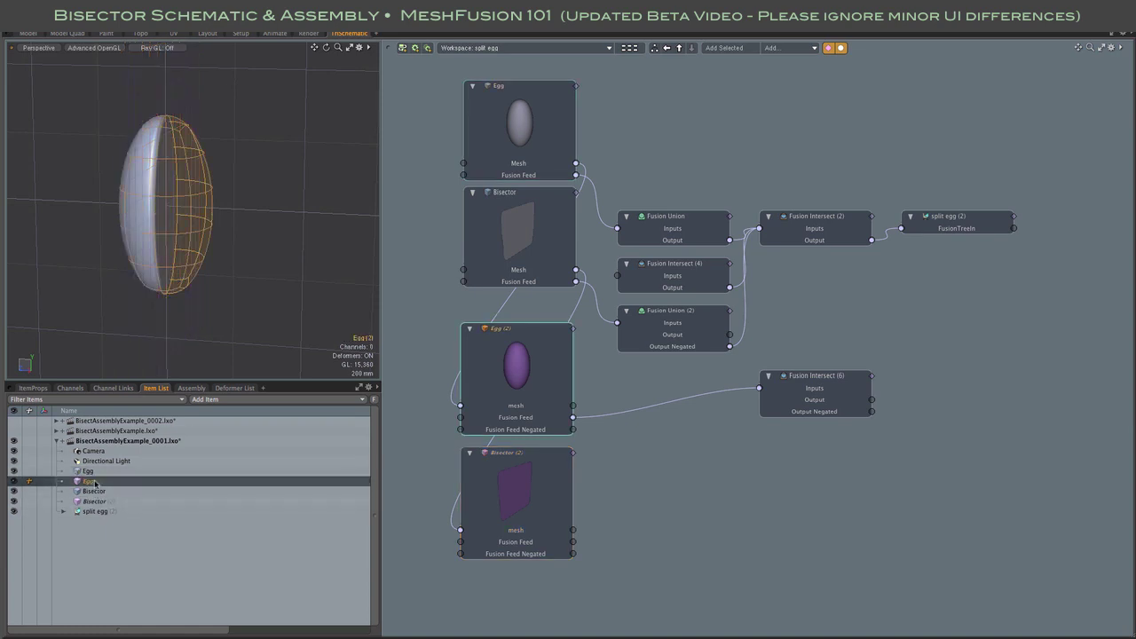
pyautogui.click(88, 472)
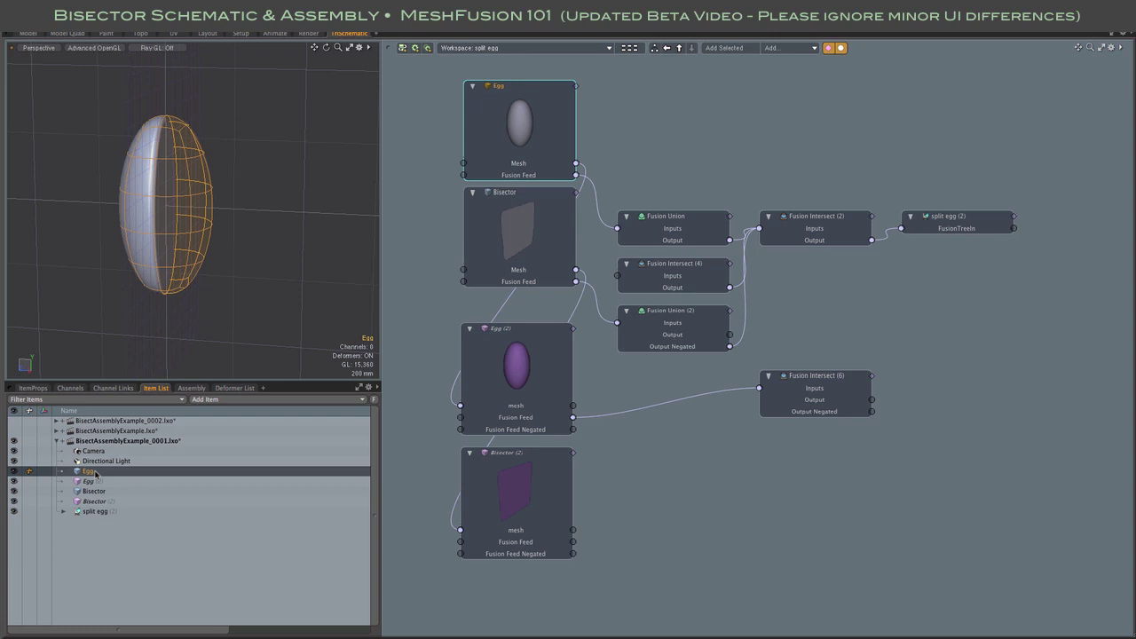
pyautogui.click(96, 503)
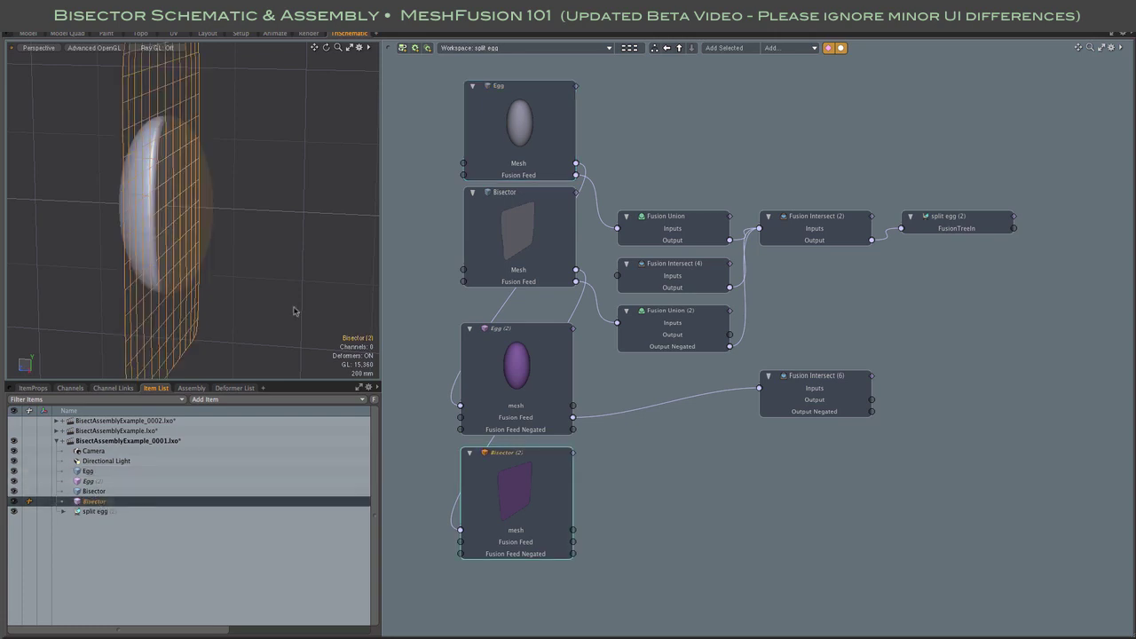
pyautogui.click(690, 501)
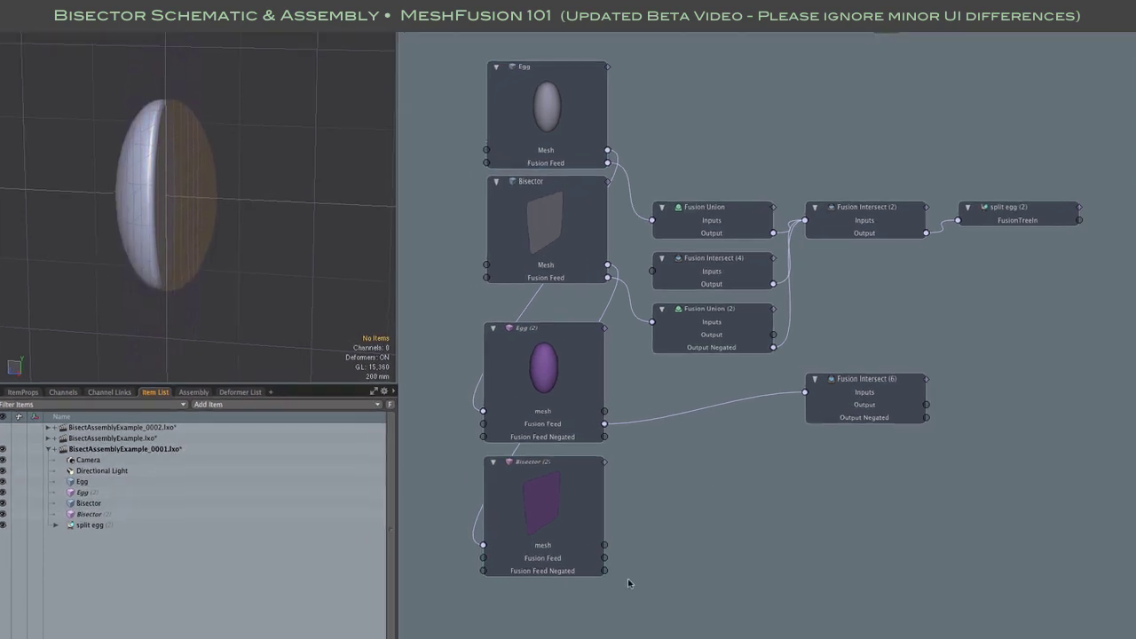
# Check the negated output of the original Bisector's union, and link the Bisector instance's Fusion Feed to the second intersection's Inputs.
pyautogui.click(536, 556)
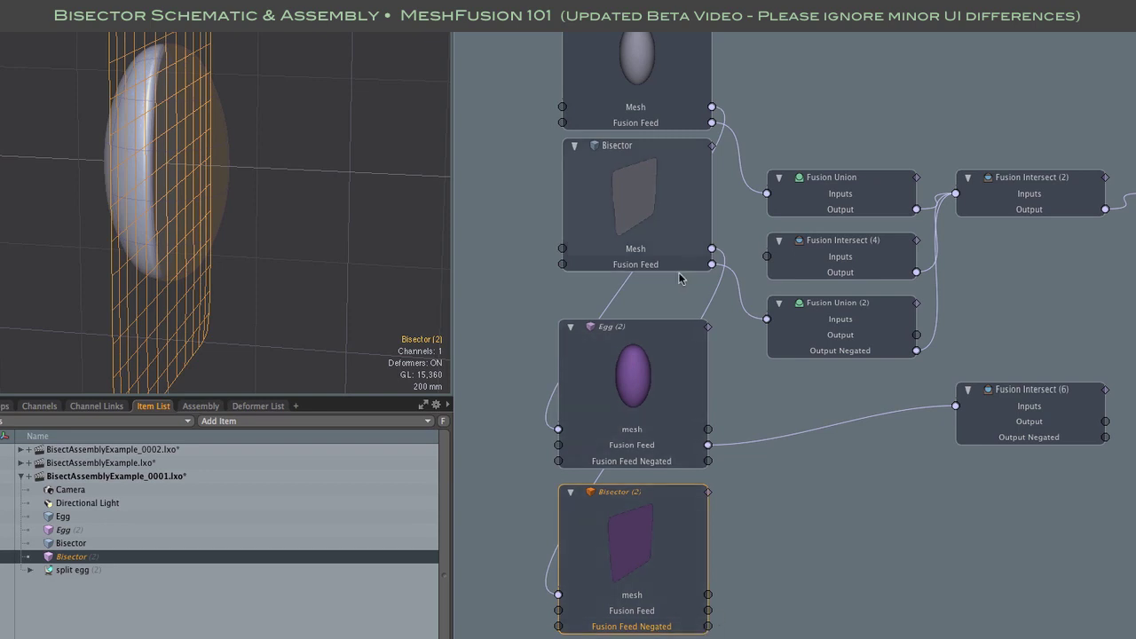
pyautogui.click(836, 307)
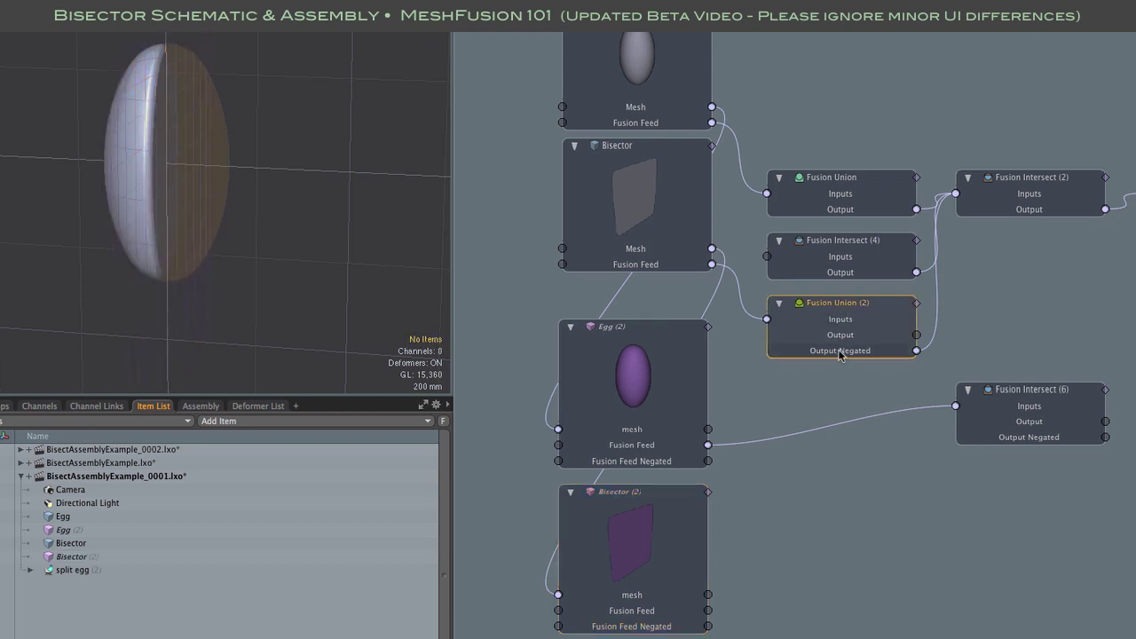
pyautogui.moveTo(839, 357)
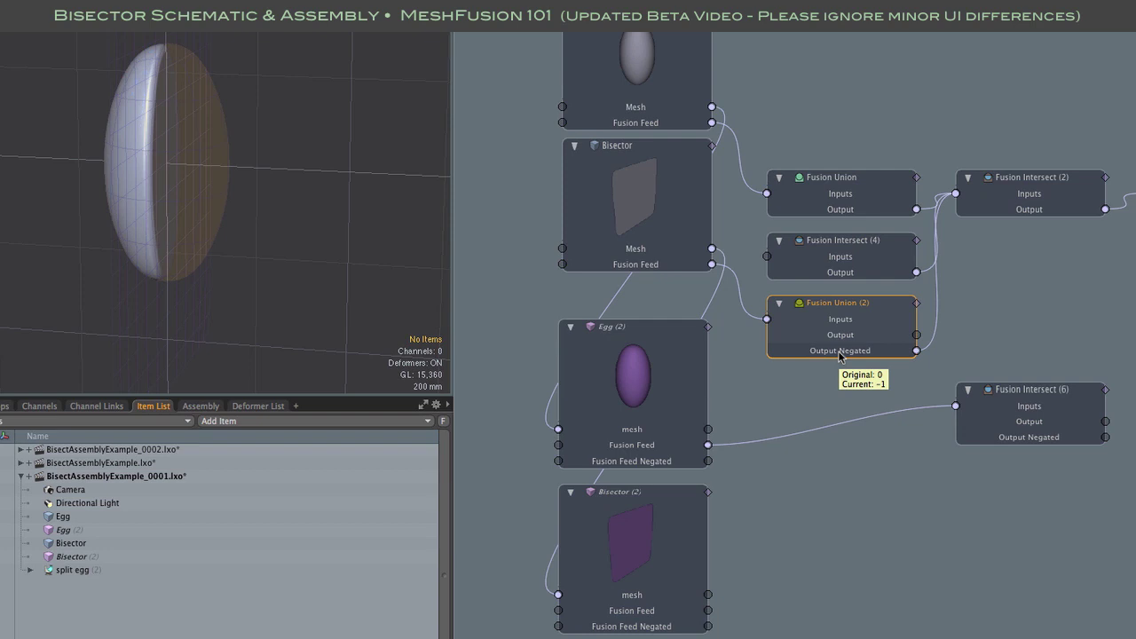
pyautogui.click(840, 353)
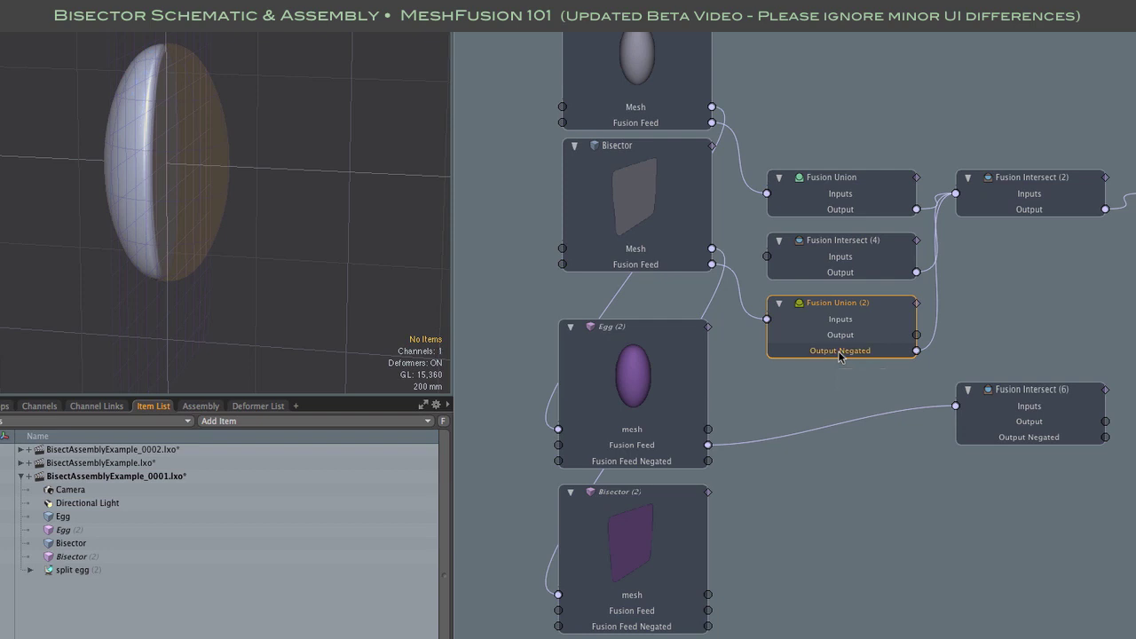
pyautogui.click(845, 372)
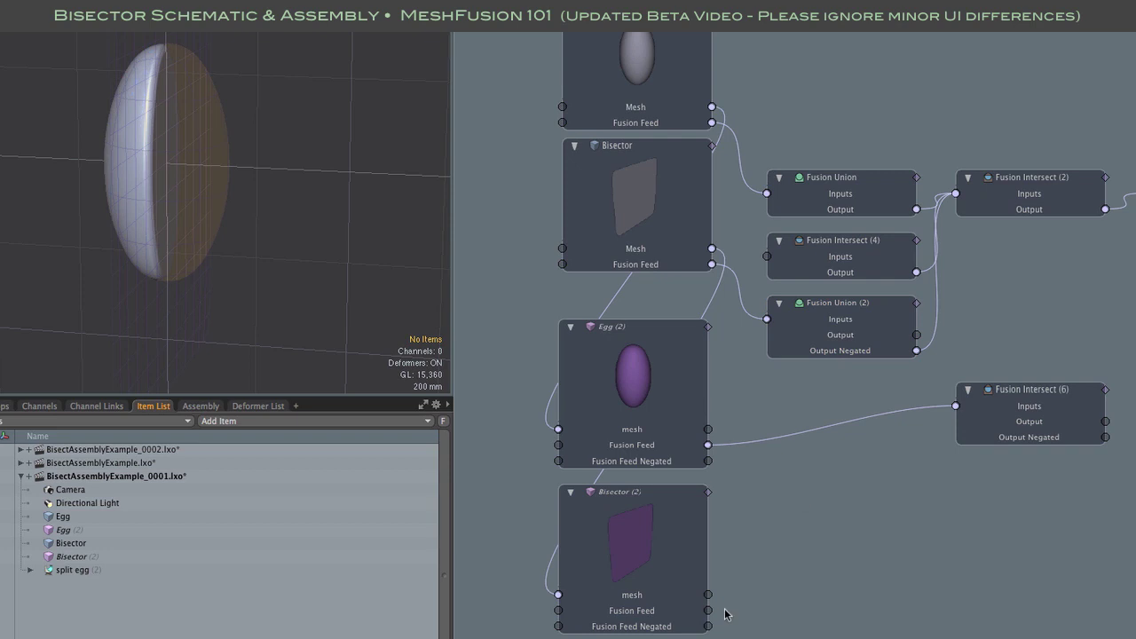
pyautogui.moveTo(708, 611); pyautogui.dragTo(956, 410)
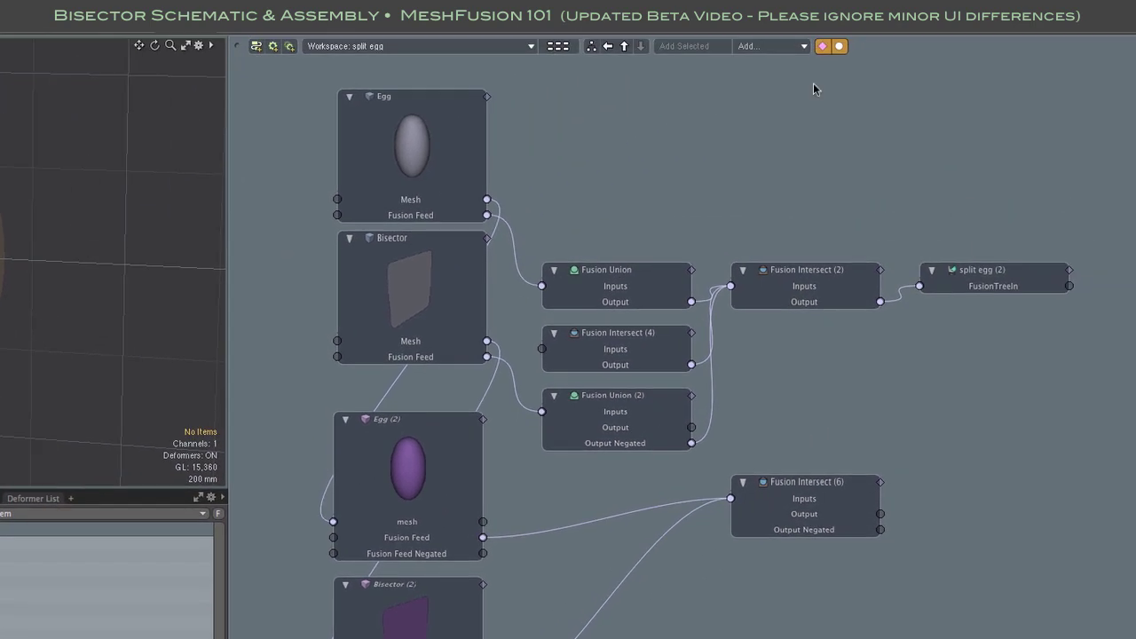
# Add a Fusion Union node and place it below the split egg node, clear of the second intersection.
pyautogui.click(804, 46)
pyautogui.click(881, 91)
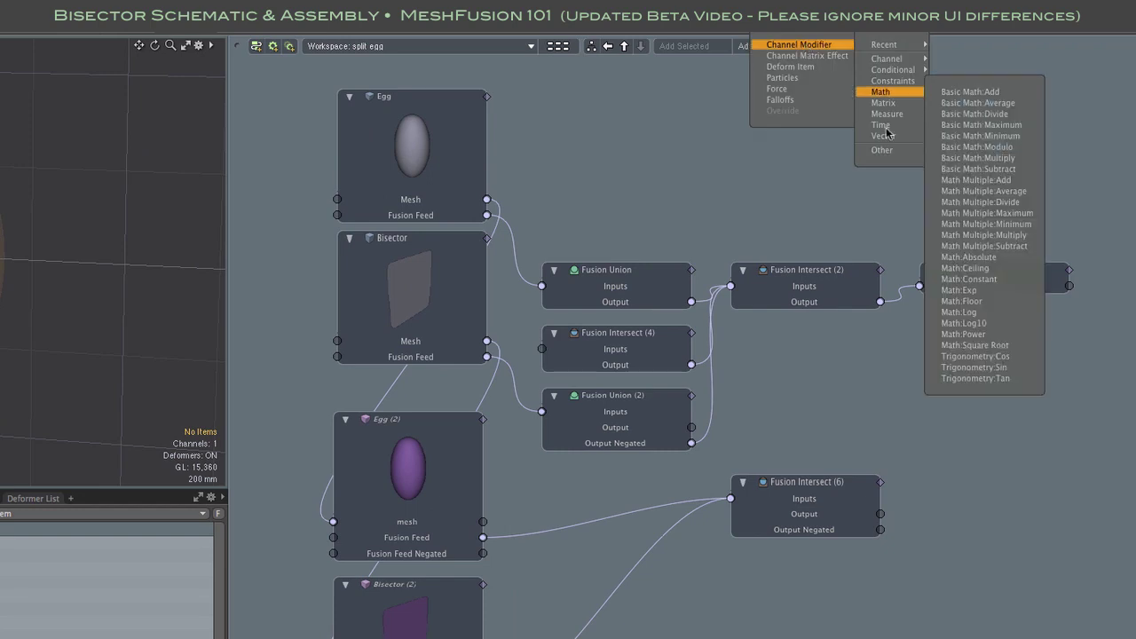
pyautogui.moveTo(886, 151)
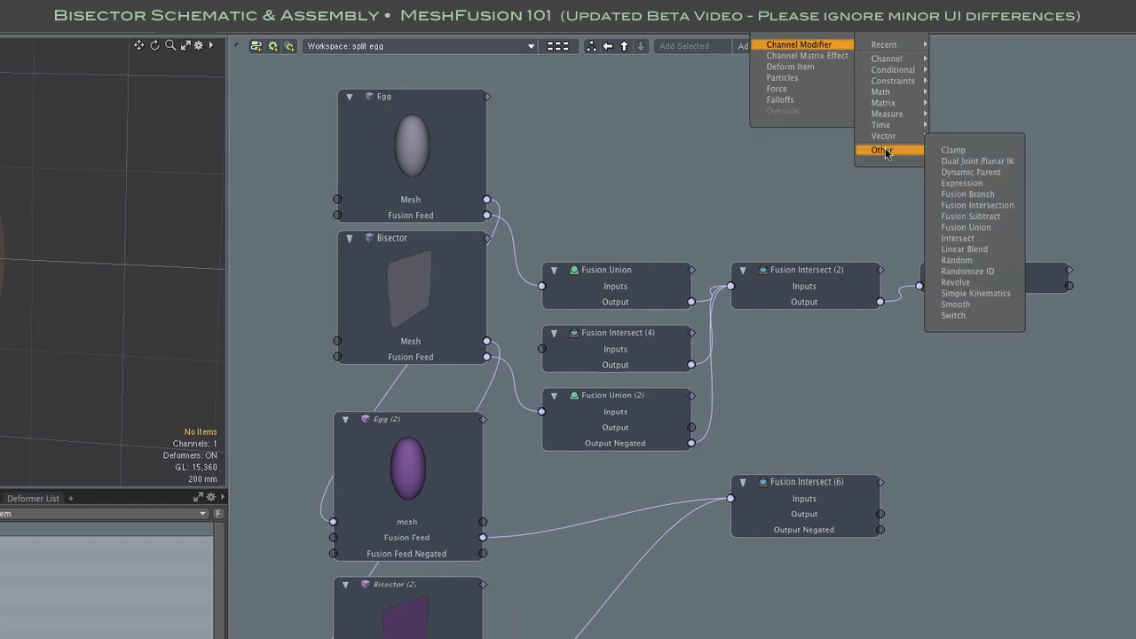
pyautogui.click(969, 232)
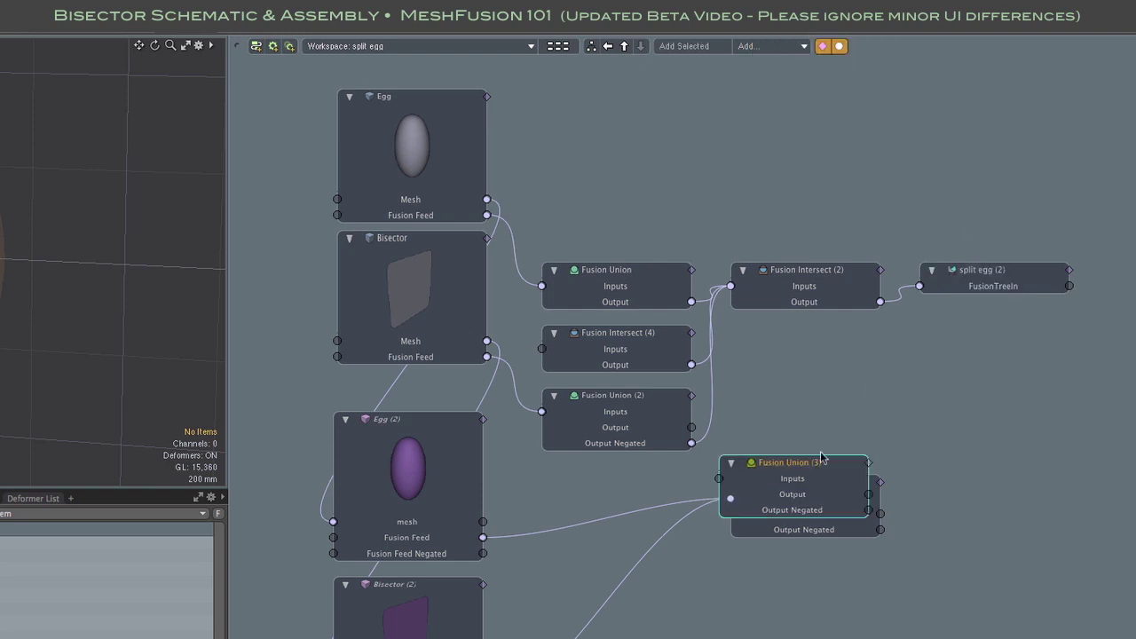
pyautogui.moveTo(829, 464); pyautogui.dragTo(983, 370)
pyautogui.click(299, 139)
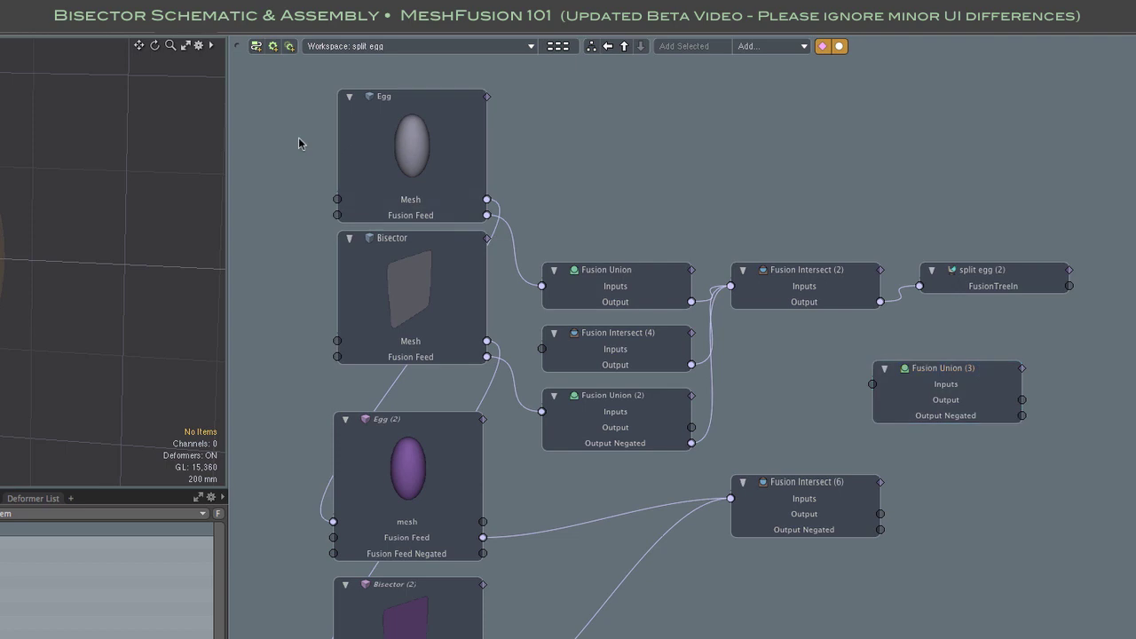
# Highlight the original bisection branch and the instance branch in turn to compare them, and clear the selection.
pyautogui.moveTo(285, 110); pyautogui.dragTo(783, 409)
pyautogui.moveTo(273, 461); pyautogui.dragTo(866, 638)
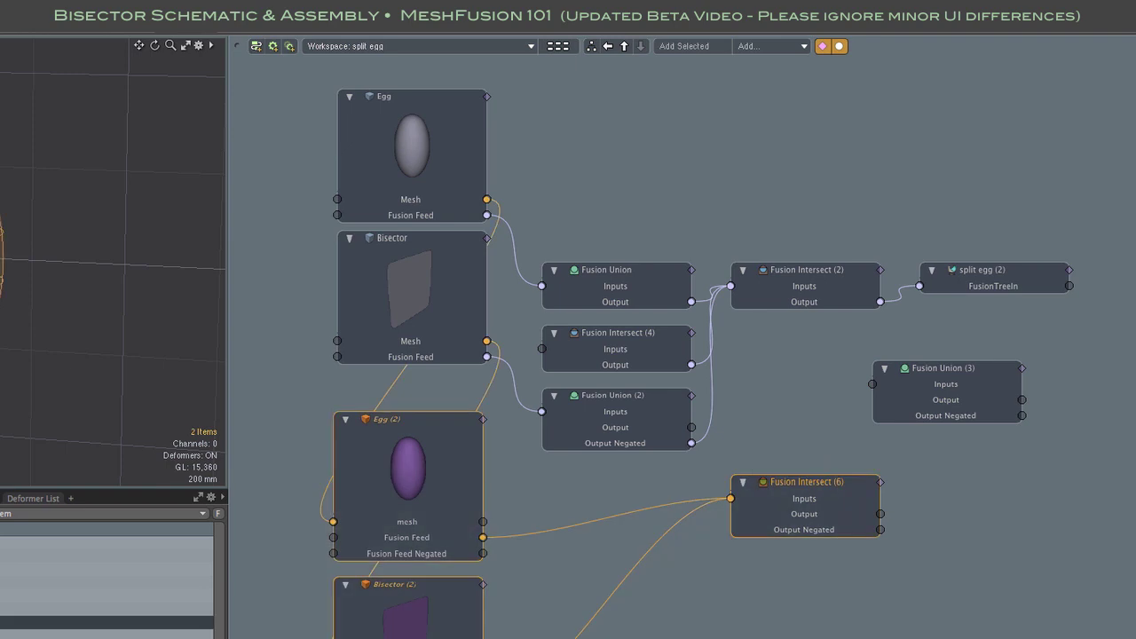
pyautogui.press('Escape')
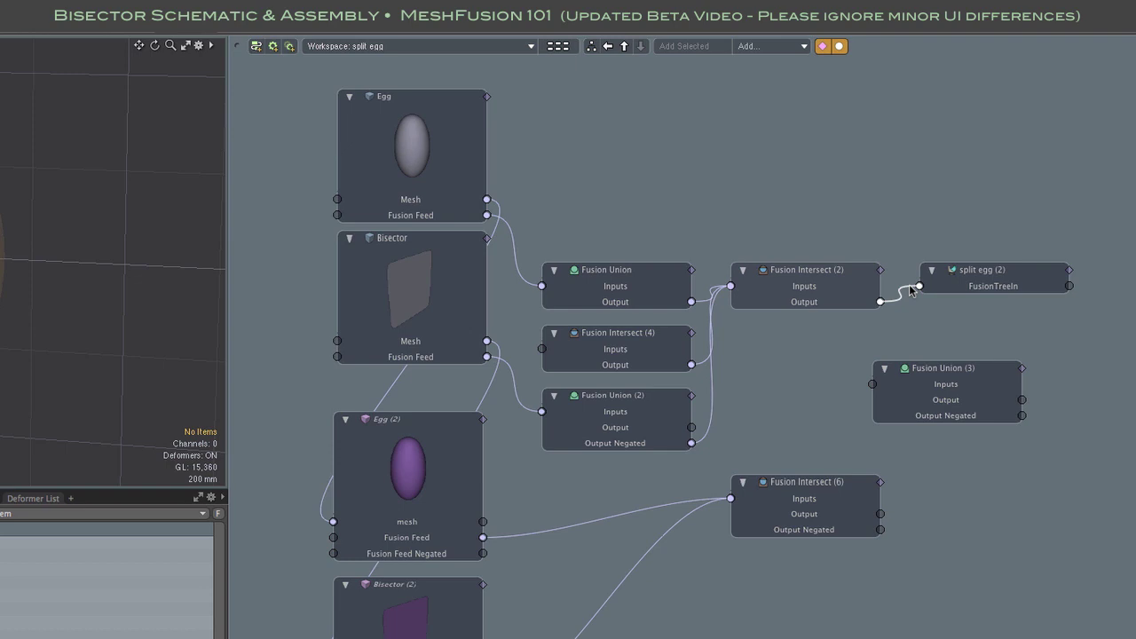
# Route both intersection outputs into the new Fusion Union's Inputs and link its Output to FusionTreeIn on split egg.
pyautogui.moveTo(910, 289); pyautogui.dragTo(873, 383)
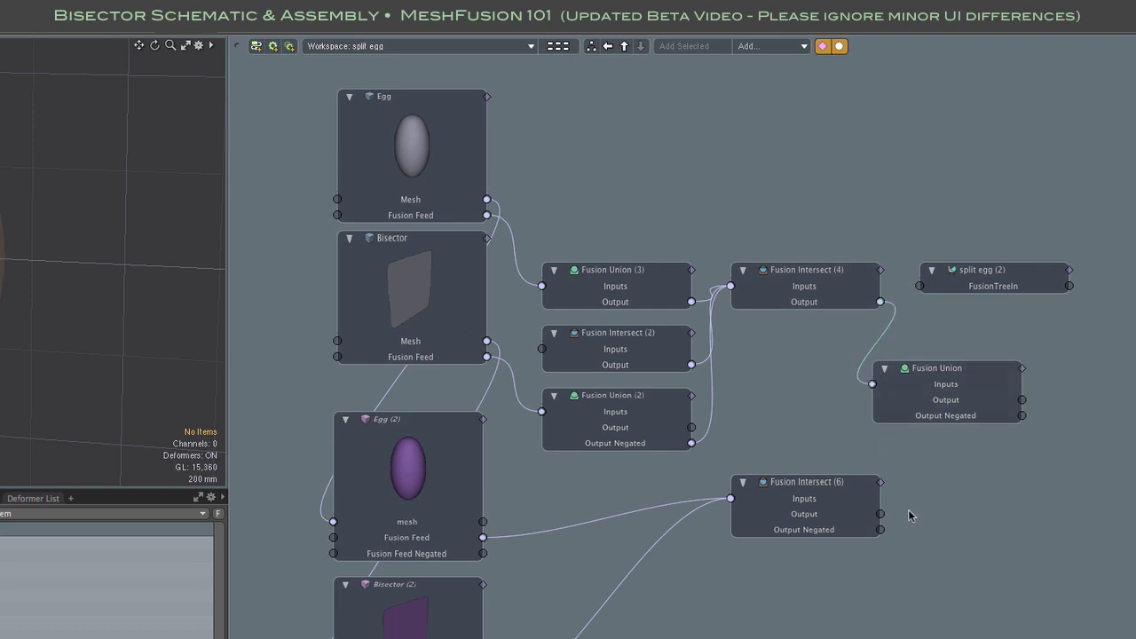
pyautogui.moveTo(883, 514); pyautogui.dragTo(872, 385)
pyautogui.moveTo(1023, 404); pyautogui.dragTo(931, 323)
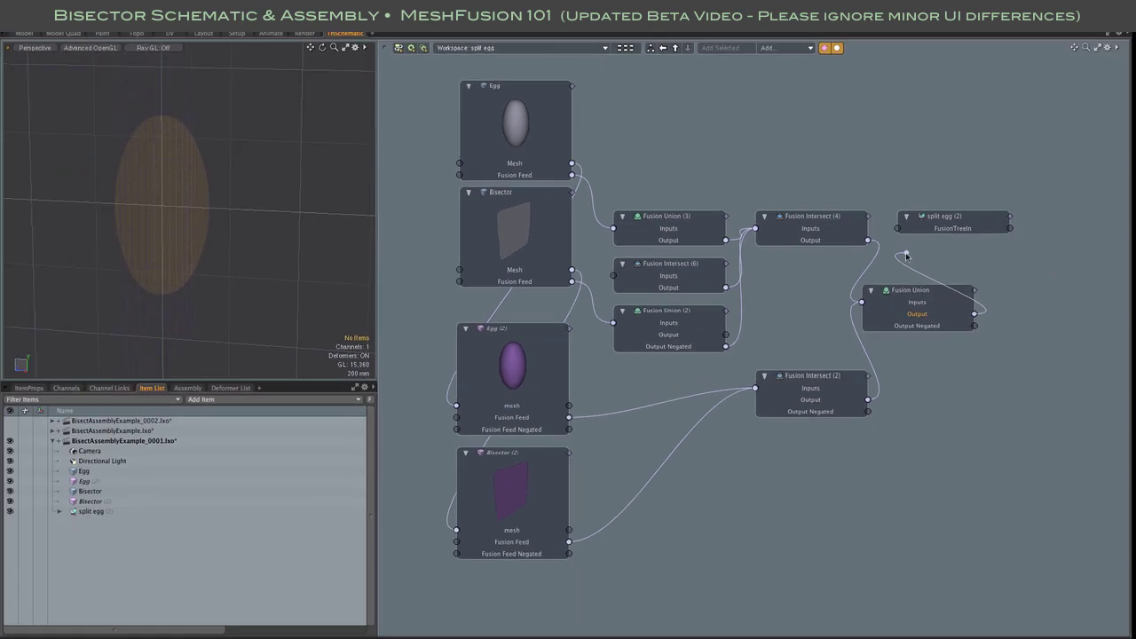
pyautogui.moveTo(906, 256); pyautogui.dragTo(896, 231)
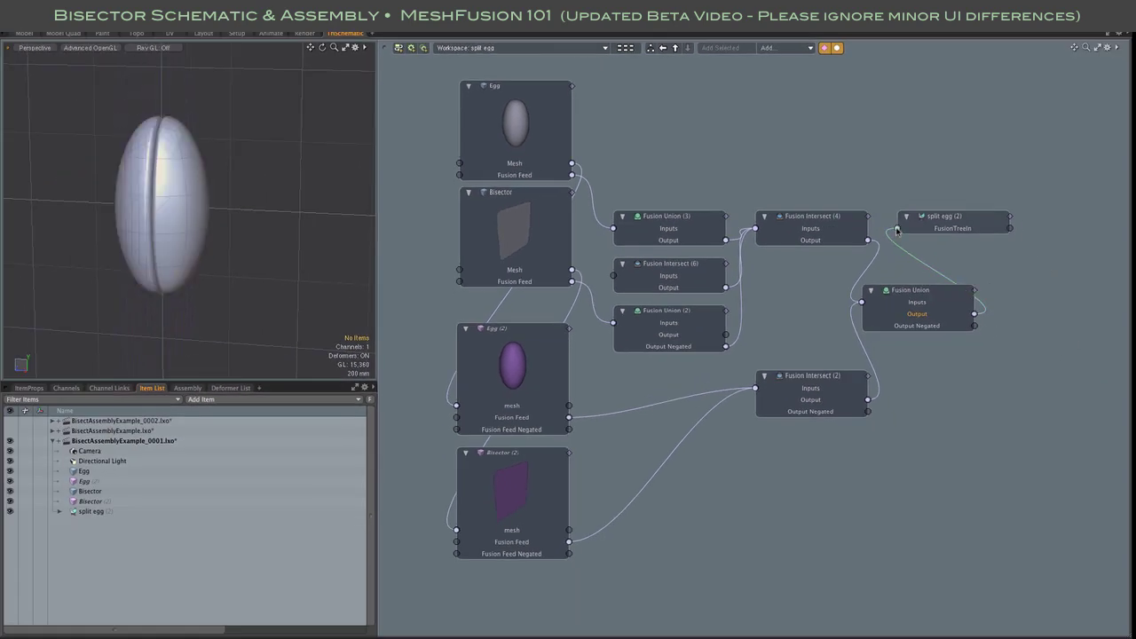
# Rotate the original Bisector mesh so that it cuts diagonally through the egg.
pyautogui.scroll(4, 196, 282)
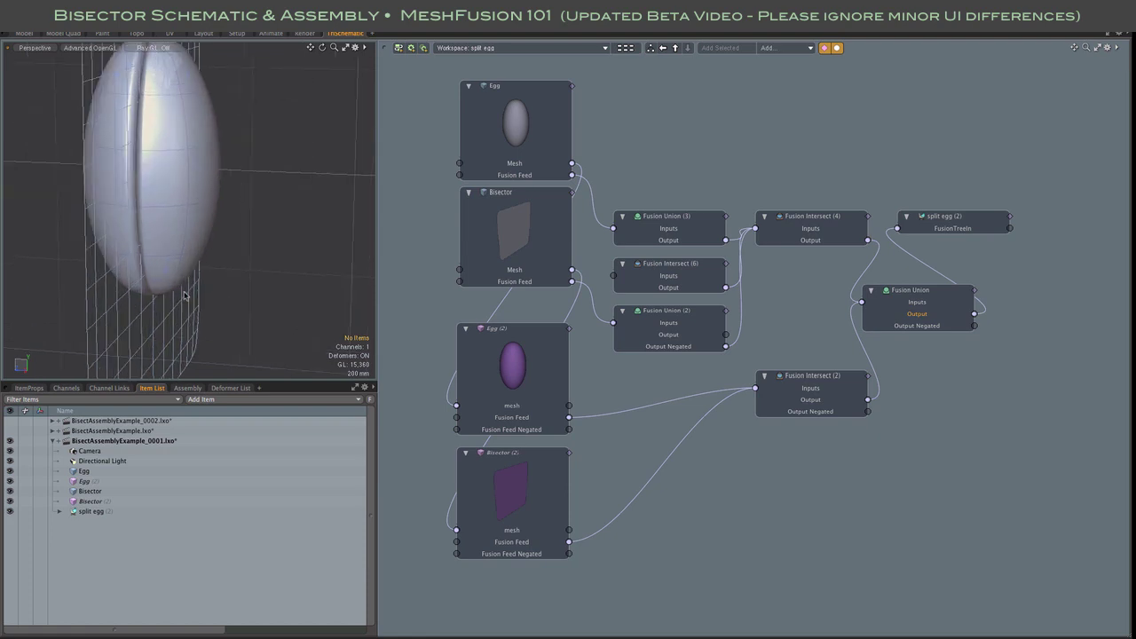
pyautogui.keyDown('alt'); pyautogui.keyDown('shift'); pyautogui.moveTo(195, 280); pyautogui.dragTo(218, 325); pyautogui.keyUp('shift'); pyautogui.keyUp('alt')
pyautogui.moveTo(159, 258)
pyautogui.keyDown('alt'); pyautogui.mouseDown()
pyautogui.moveTo(284, 256)
pyautogui.moveTo(81, 255)
pyautogui.moveTo(152, 253)
pyautogui.mouseUp(); pyautogui.keyUp('alt')
pyautogui.moveTo(152, 253); pyautogui.dragTo(225, 257, button='middle')
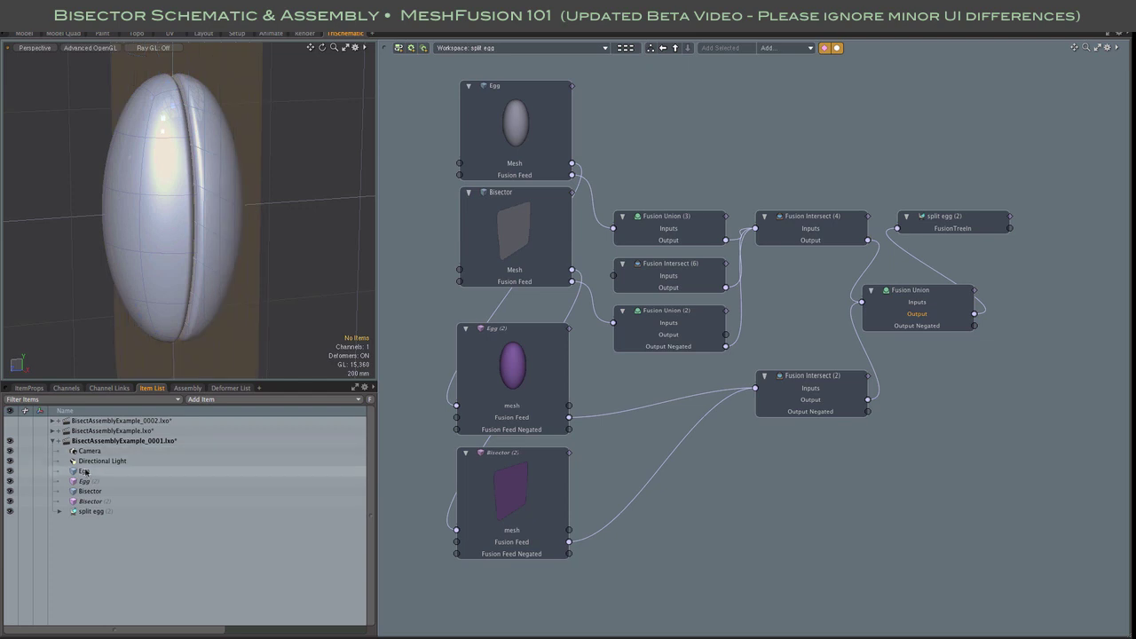
pyautogui.click(222, 277)
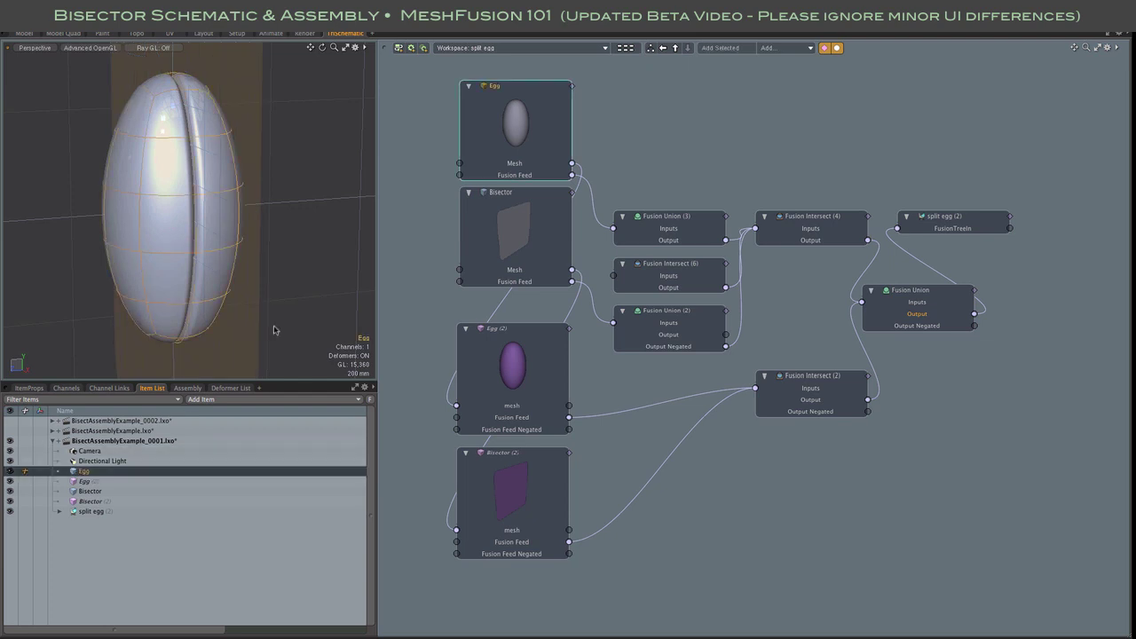
pyautogui.click(94, 492)
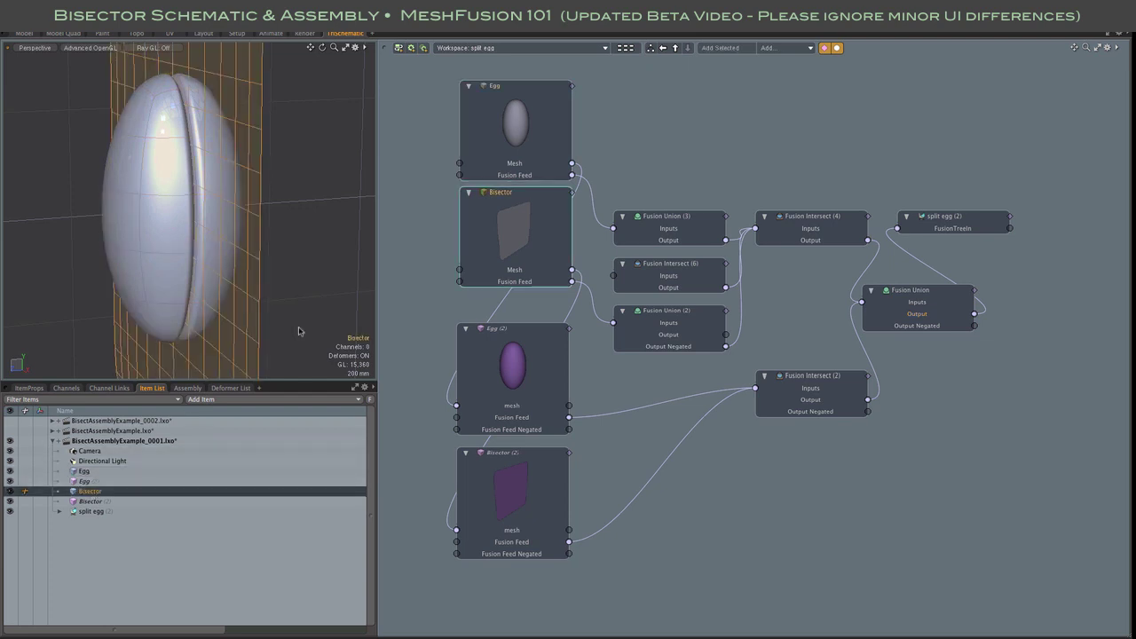
pyautogui.press('e')
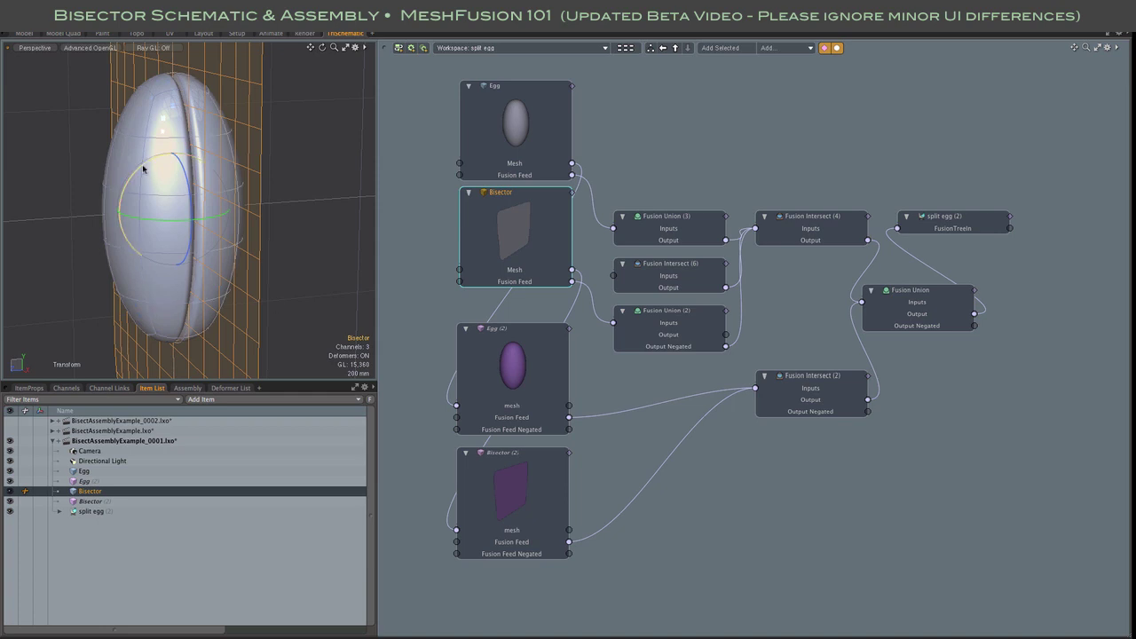
pyautogui.moveTo(145, 169); pyautogui.dragTo(121, 214)
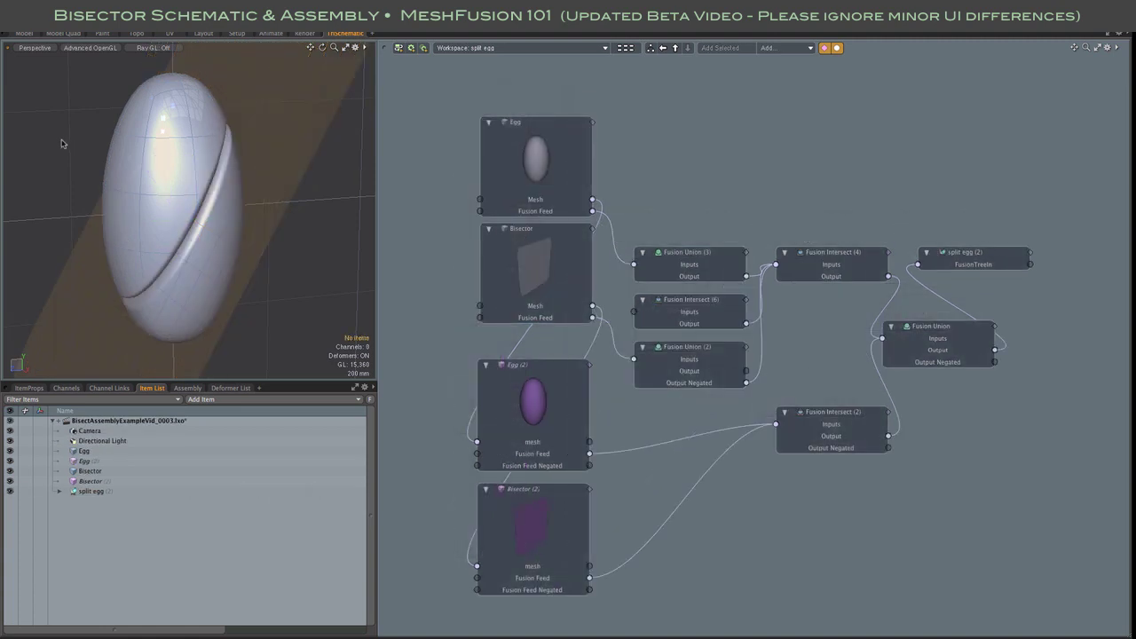
# Select the polygon loop around the upper part of the Egg and transform it to narrow that band.
pyautogui.click(500, 155)
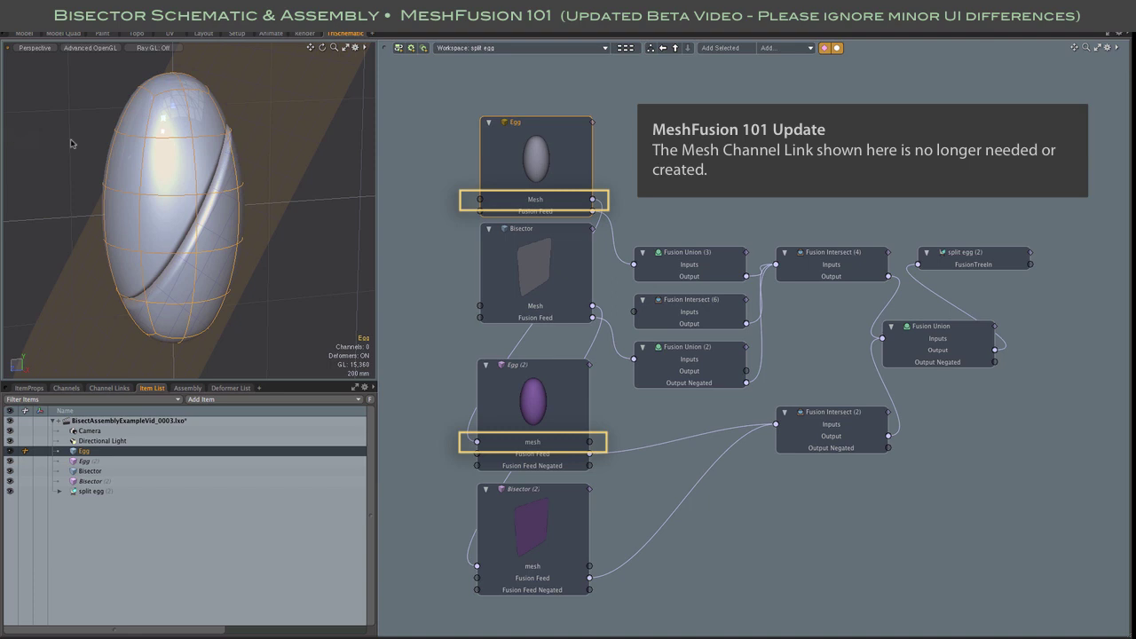
pyautogui.press('3')
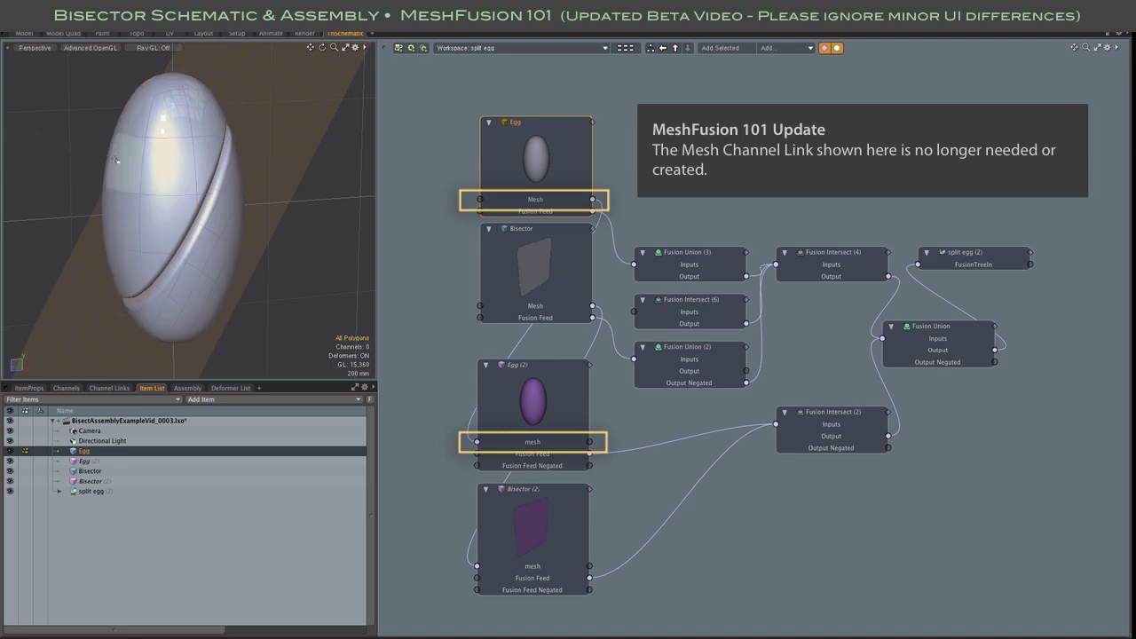
pyautogui.moveTo(116, 160)
pyautogui.mouseDown()
pyautogui.moveTo(226, 164)
pyautogui.moveTo(210, 163)
pyautogui.mouseUp()
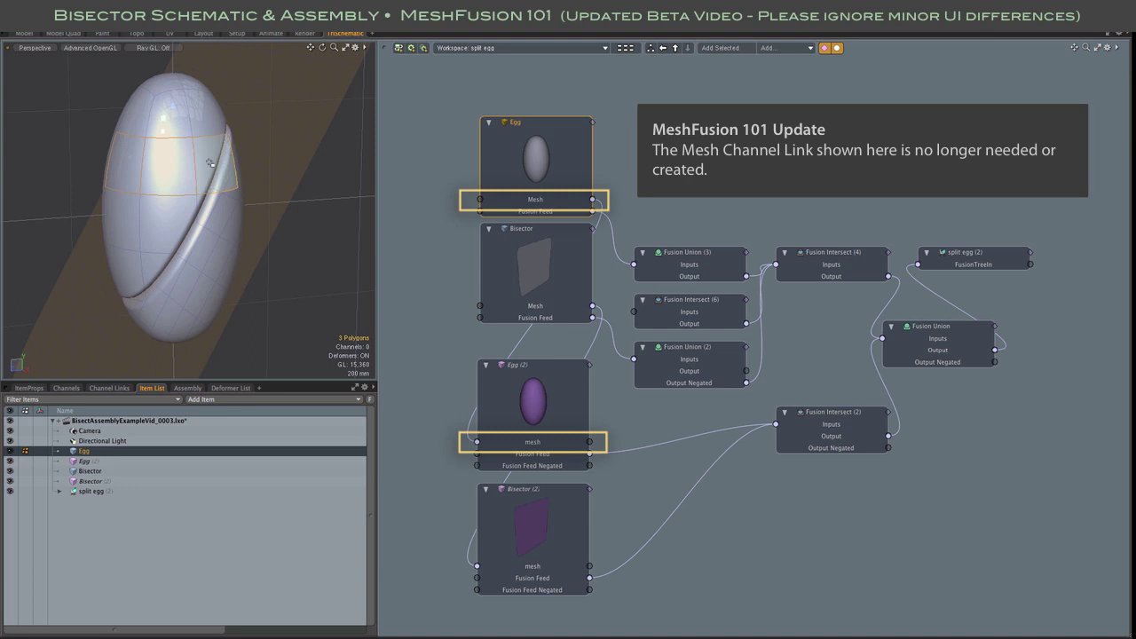
pyautogui.press('l')
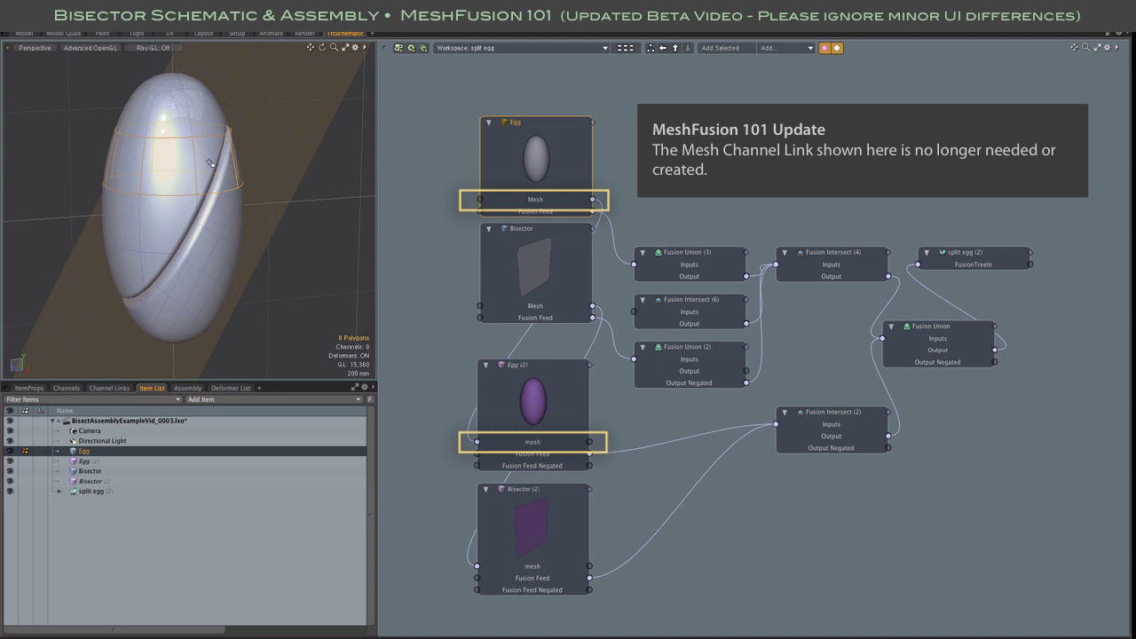
pyautogui.press('y')
pyautogui.moveTo(145, 168)
pyautogui.mouseDown()
pyautogui.moveTo(69, 169)
pyautogui.moveTo(284, 169)
pyautogui.moveTo(145, 169)
pyautogui.mouseUp()
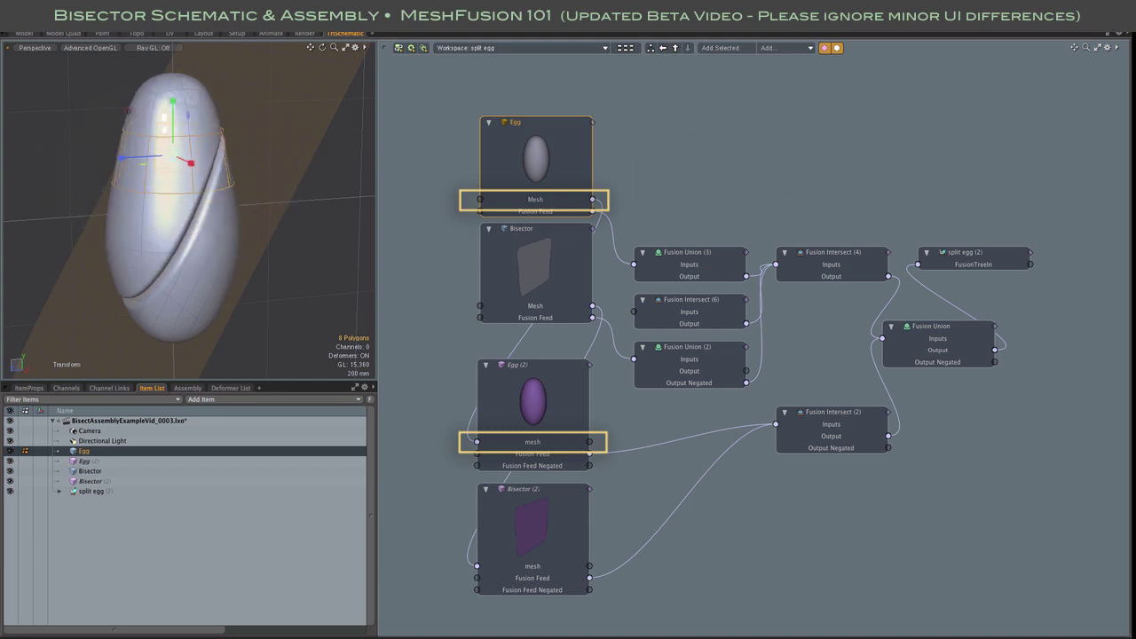
pyautogui.moveTo(146, 146); pyautogui.dragTo(129, 112, button='middle')
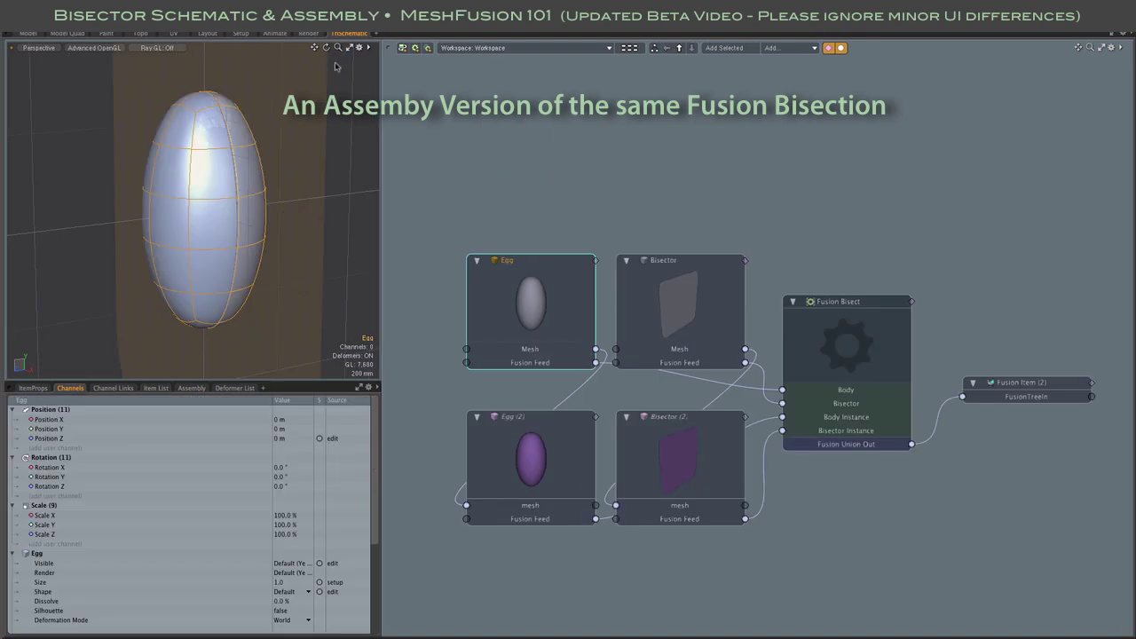
# Examine the instanced Bisector around the egg and the mesh link from Egg to its instance.
pyautogui.moveTo(327, 47); pyautogui.dragTo(398, 44)
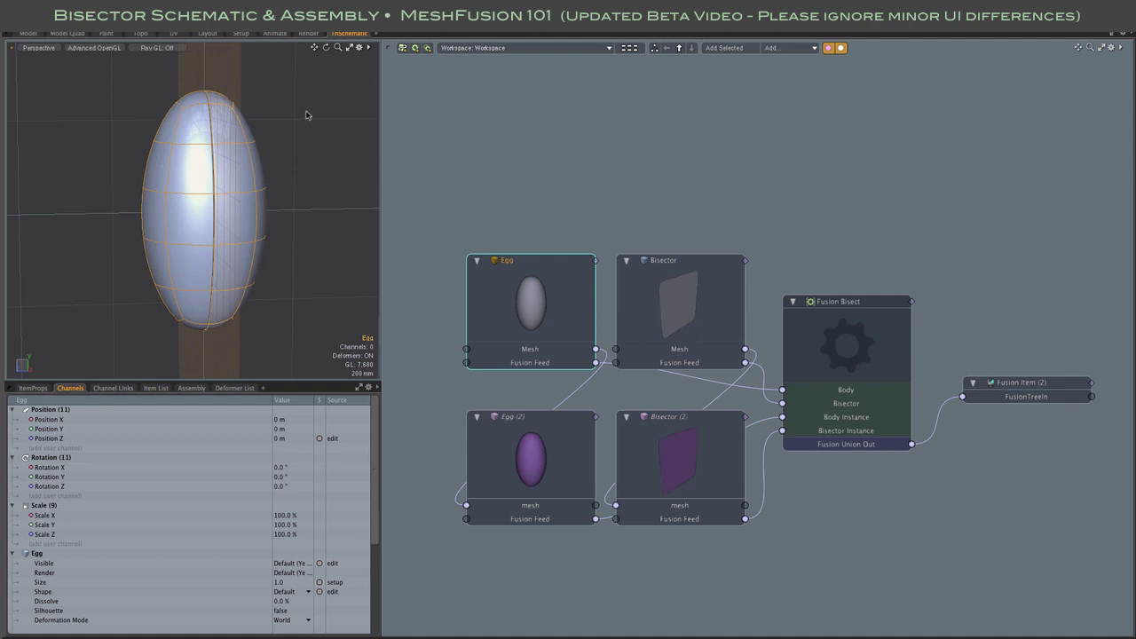
pyautogui.click(227, 79)
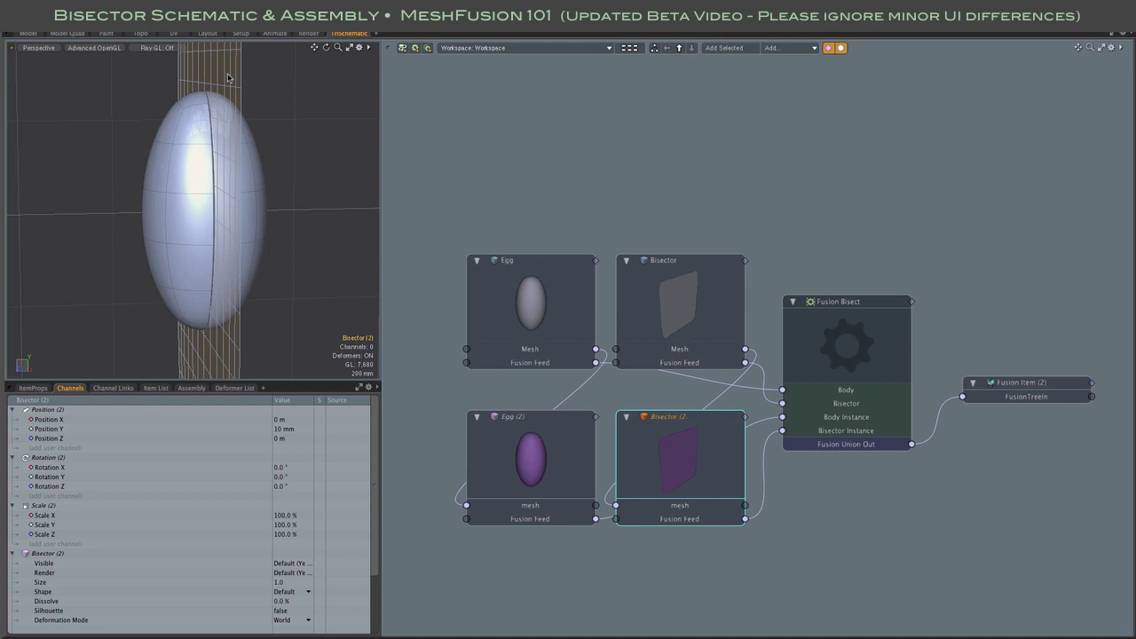
pyautogui.click(578, 388)
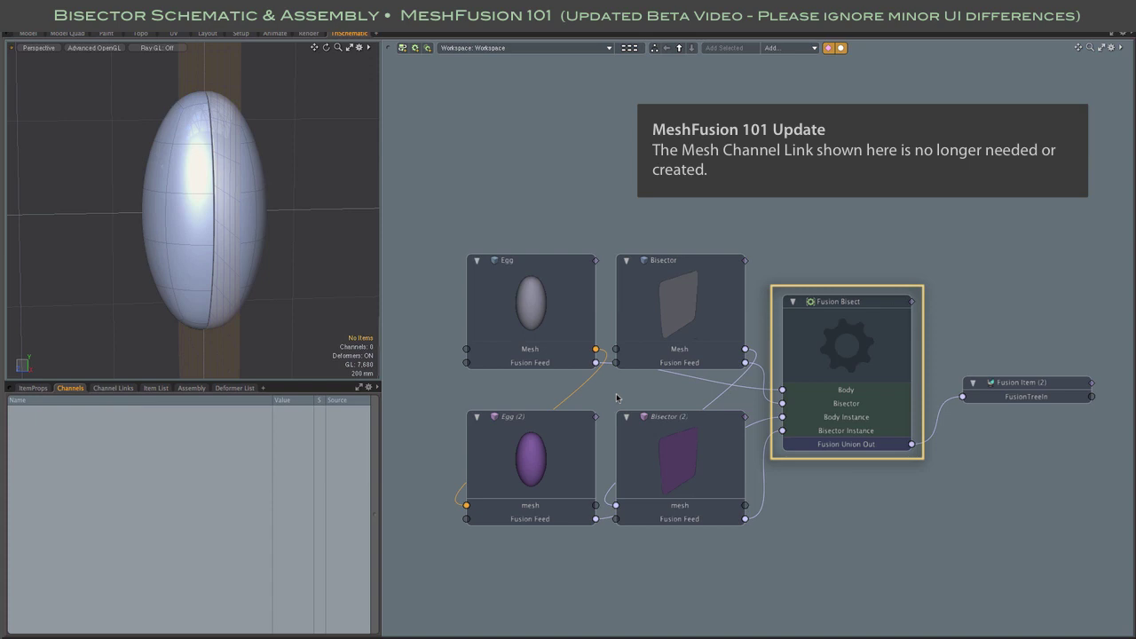
# Try transforming two neighbouring polygons on the upper side of the Egg mesh.
pyautogui.click(561, 334)
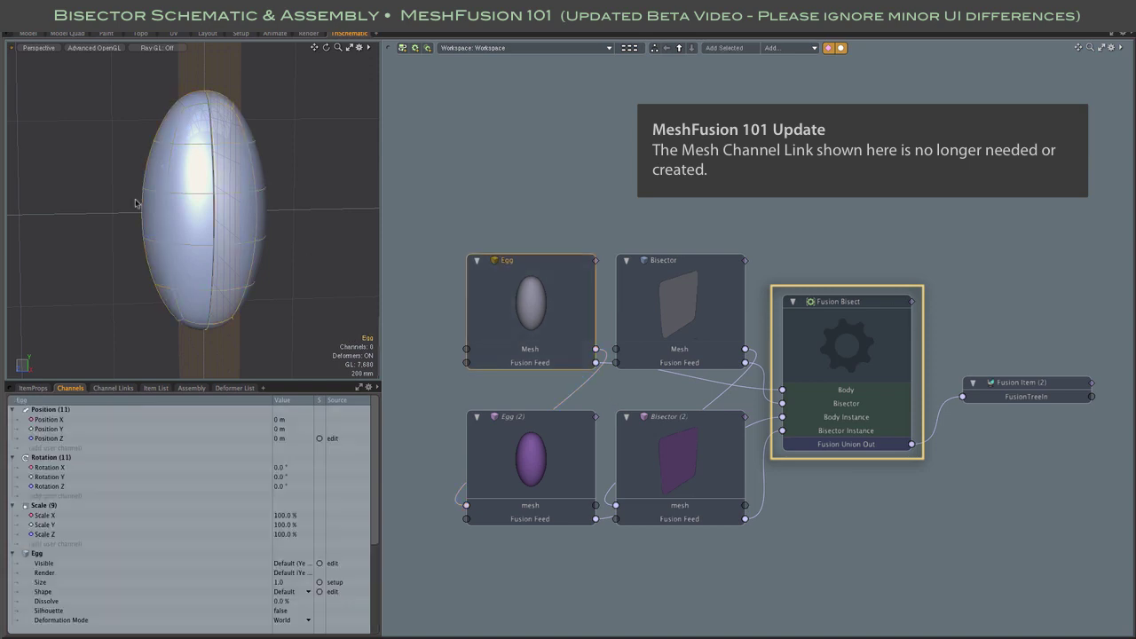
pyautogui.press('3')
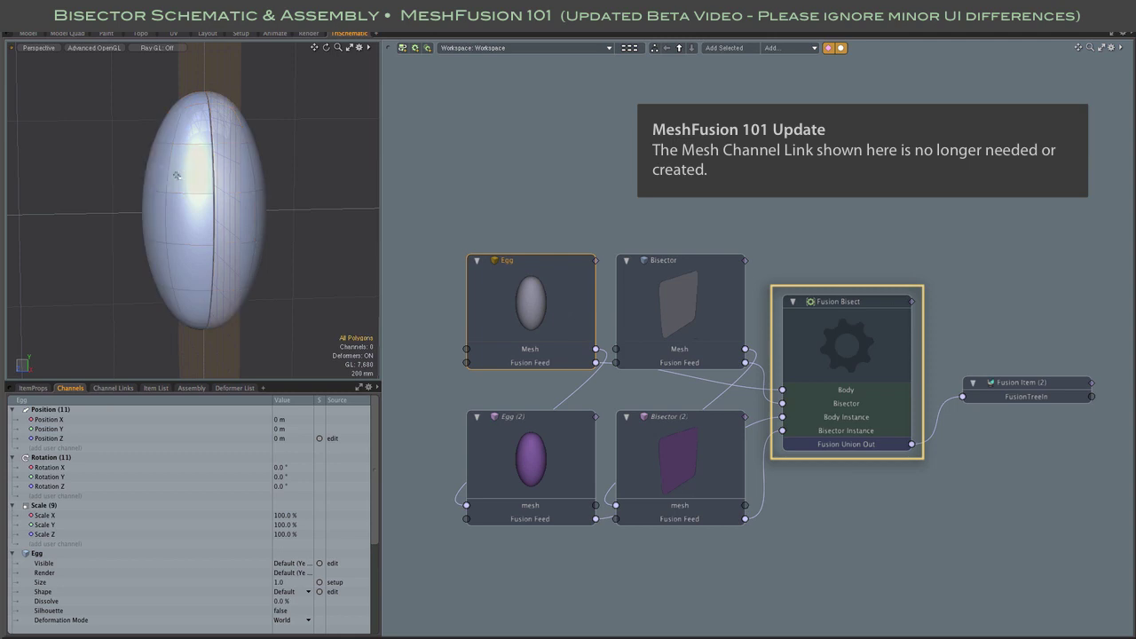
pyautogui.keyDown('alt'); pyautogui.moveTo(128, 178); pyautogui.dragTo(154, 182); pyautogui.keyUp('alt')
pyautogui.click(155, 183)
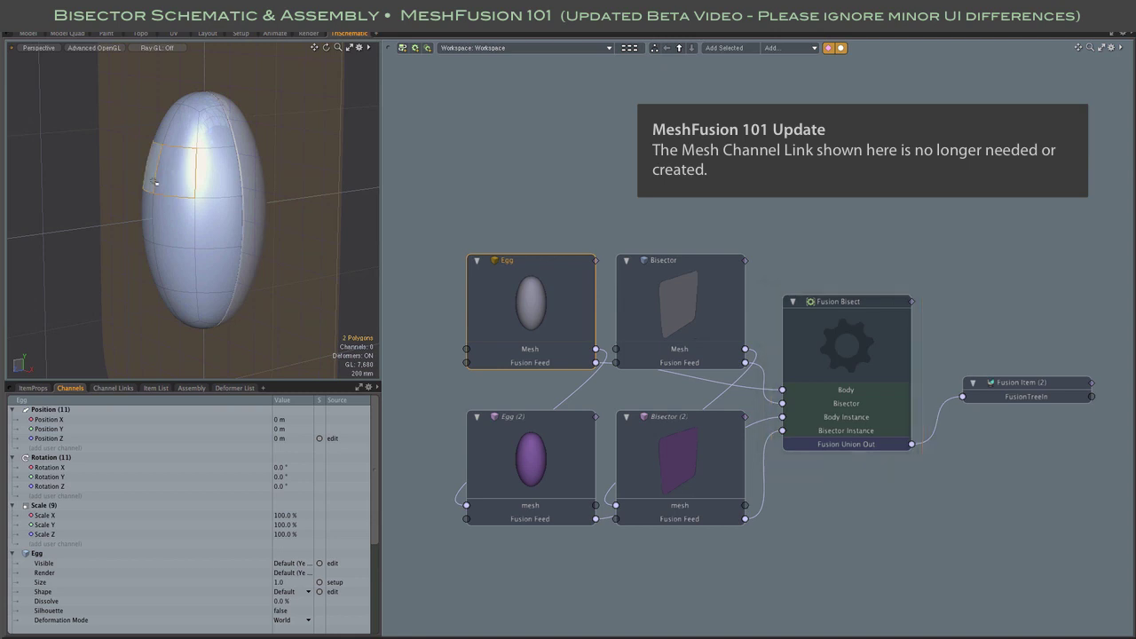
pyautogui.press('y')
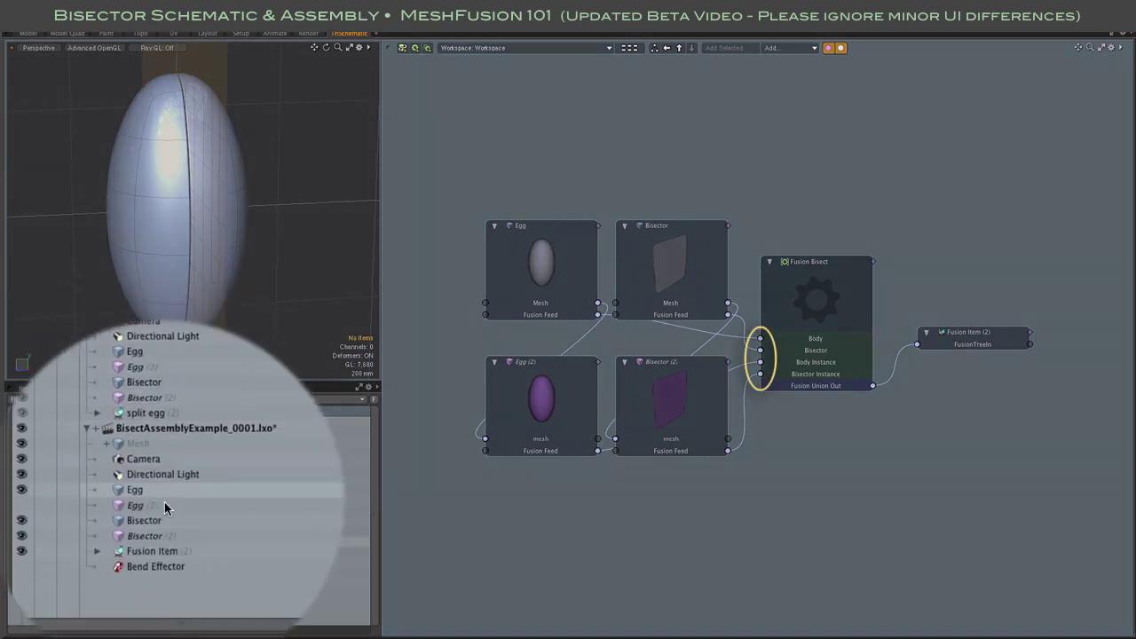
# Review the Egg, Bisector, their instances and the Fusion Item one by one, and highlight the two source mesh nodes.
pyautogui.click(137, 496)
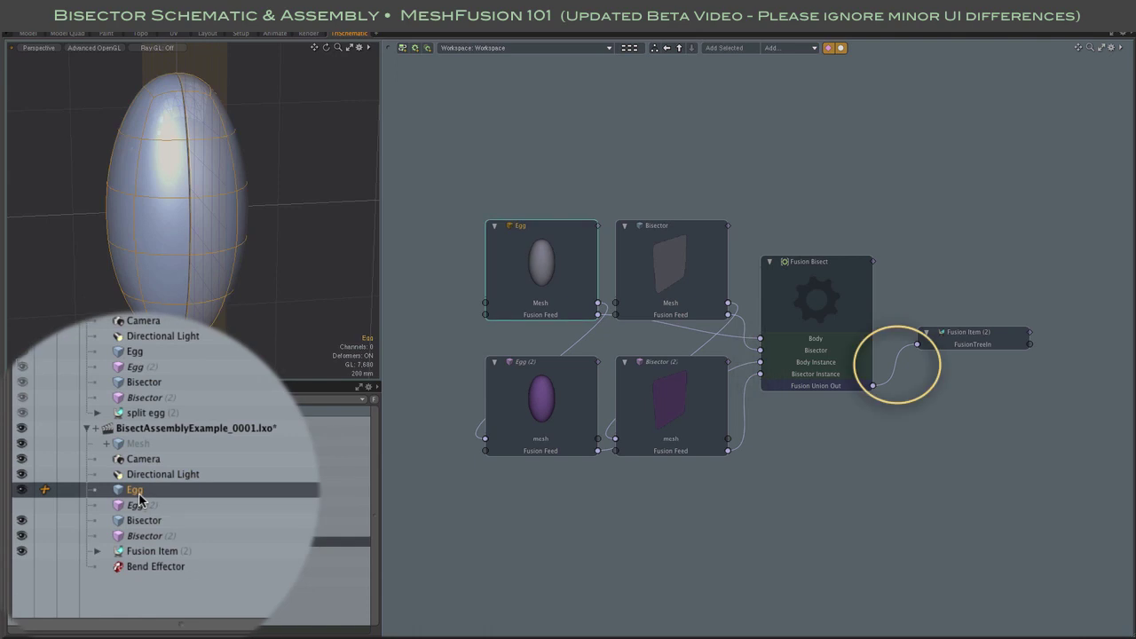
pyautogui.click(140, 505)
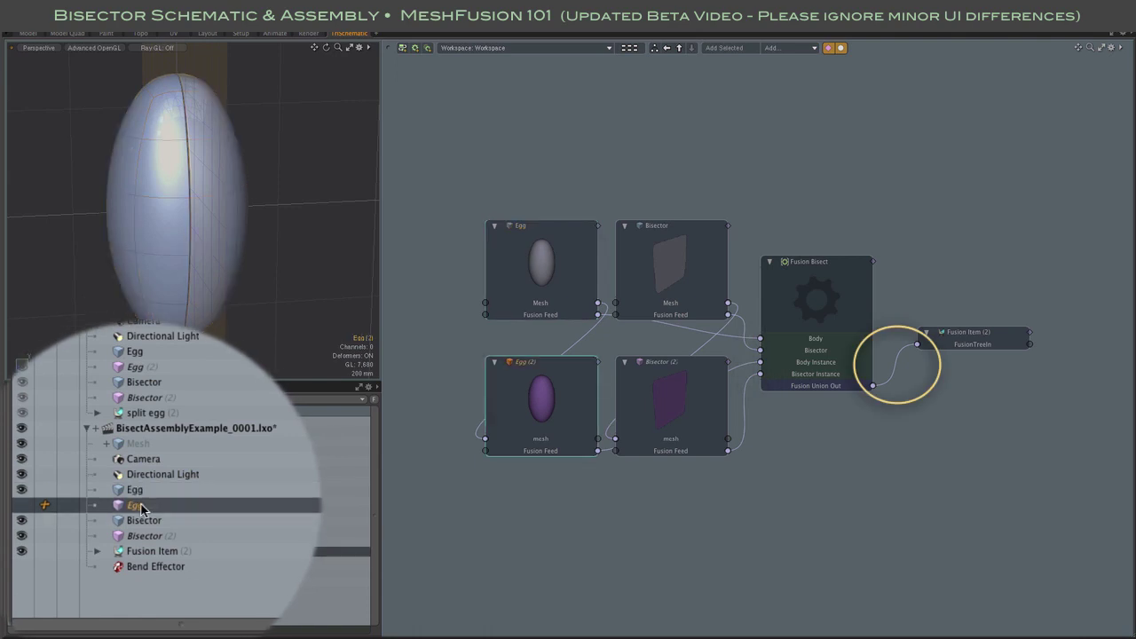
pyautogui.click(144, 521)
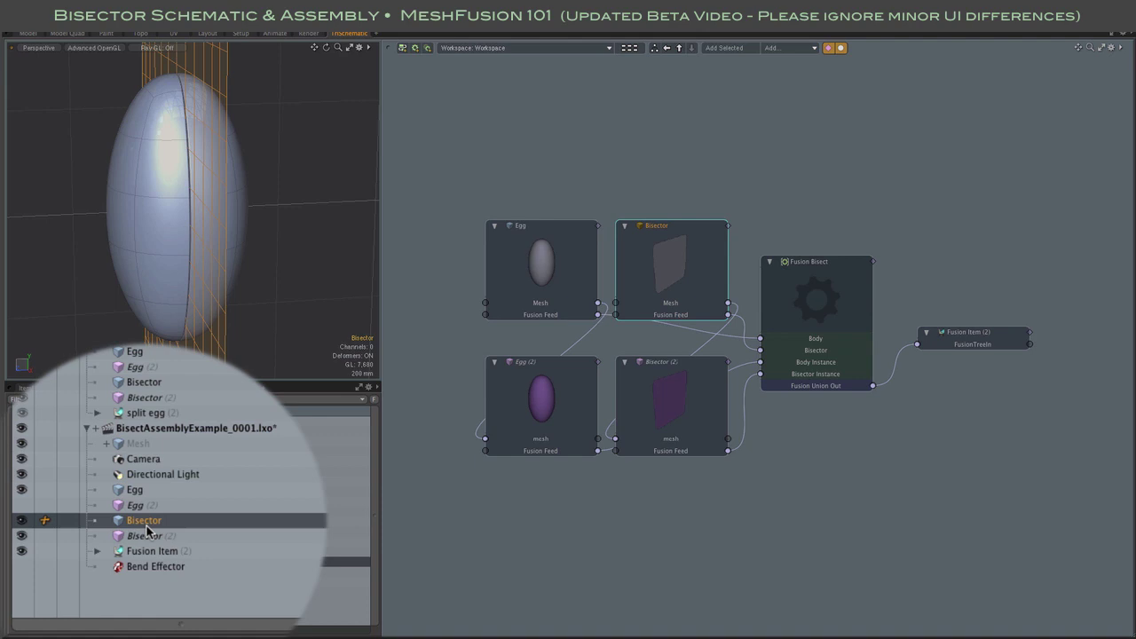
pyautogui.click(147, 536)
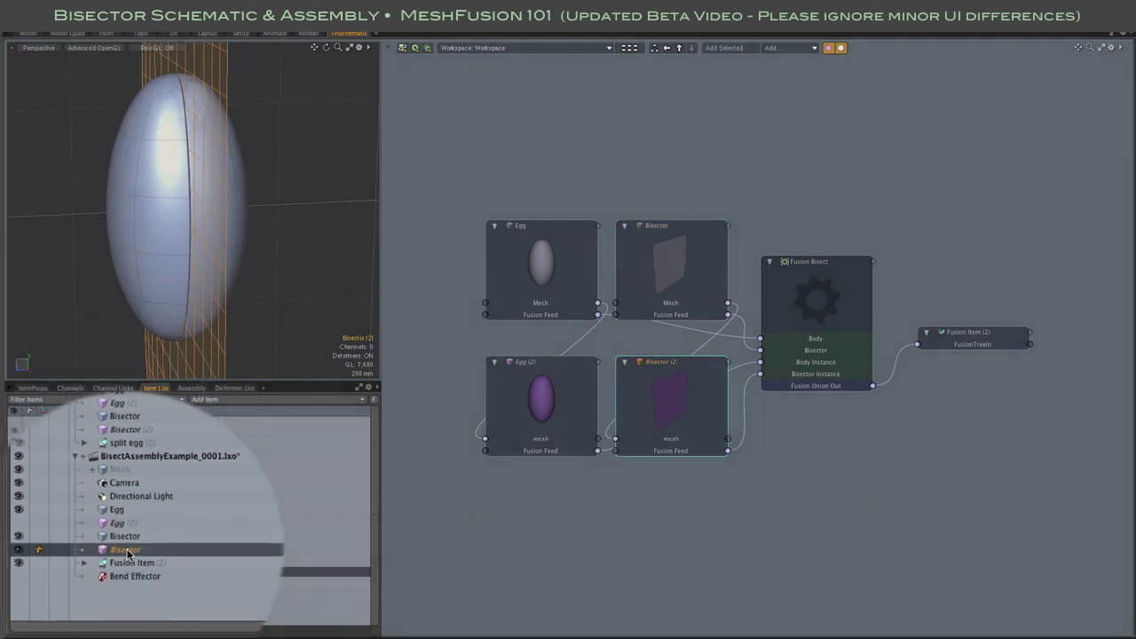
pyautogui.click(446, 215)
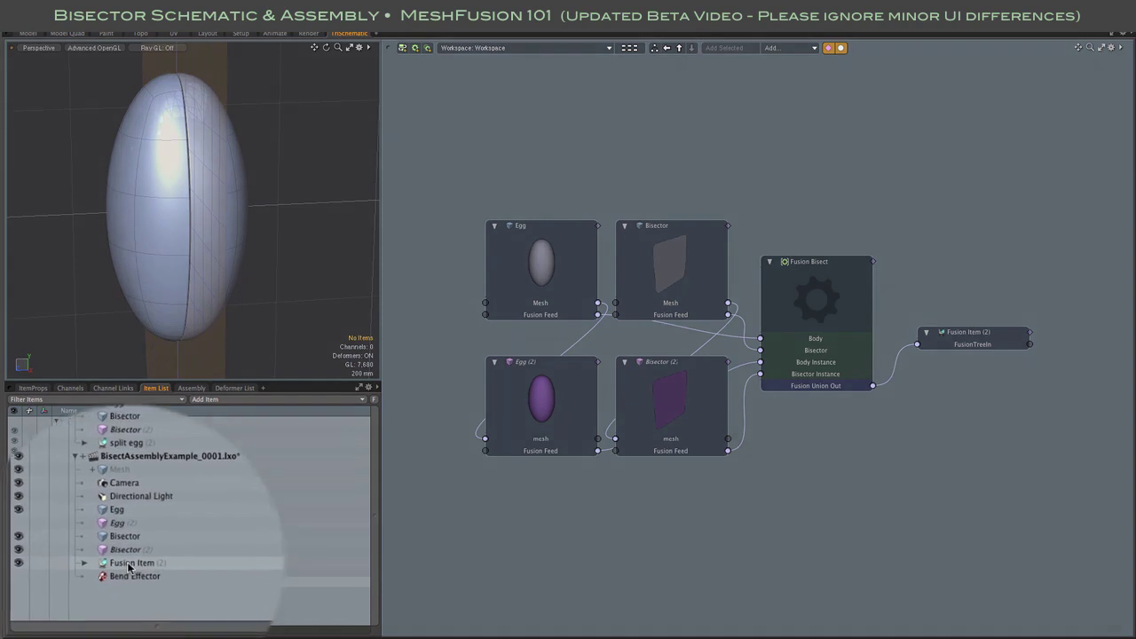
pyautogui.click(129, 566)
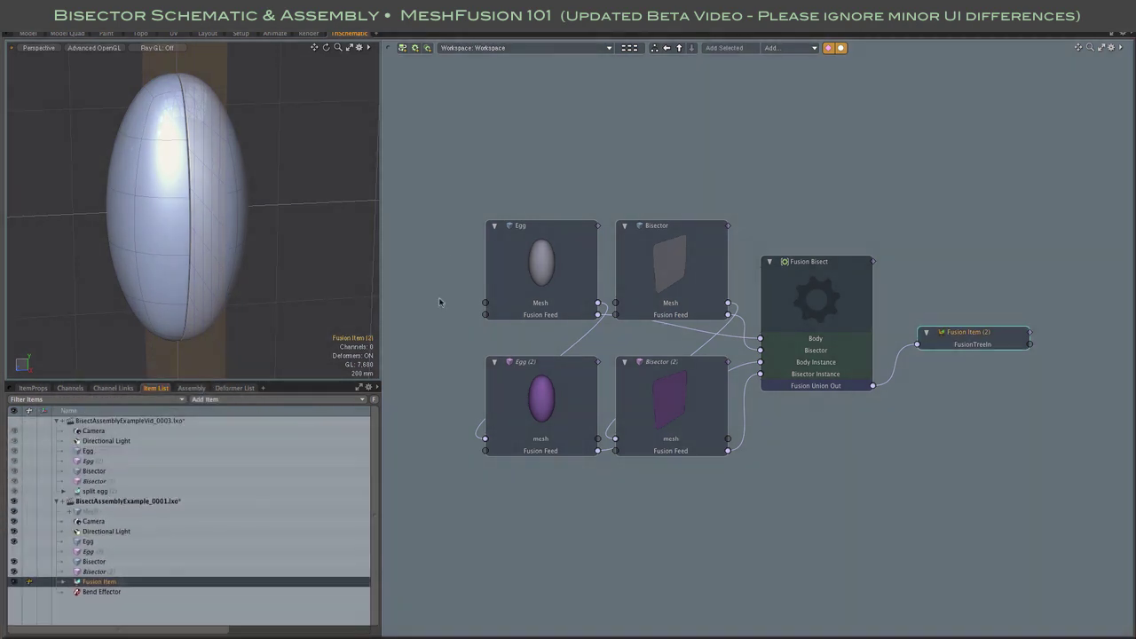
pyautogui.moveTo(459, 184); pyautogui.dragTo(677, 247)
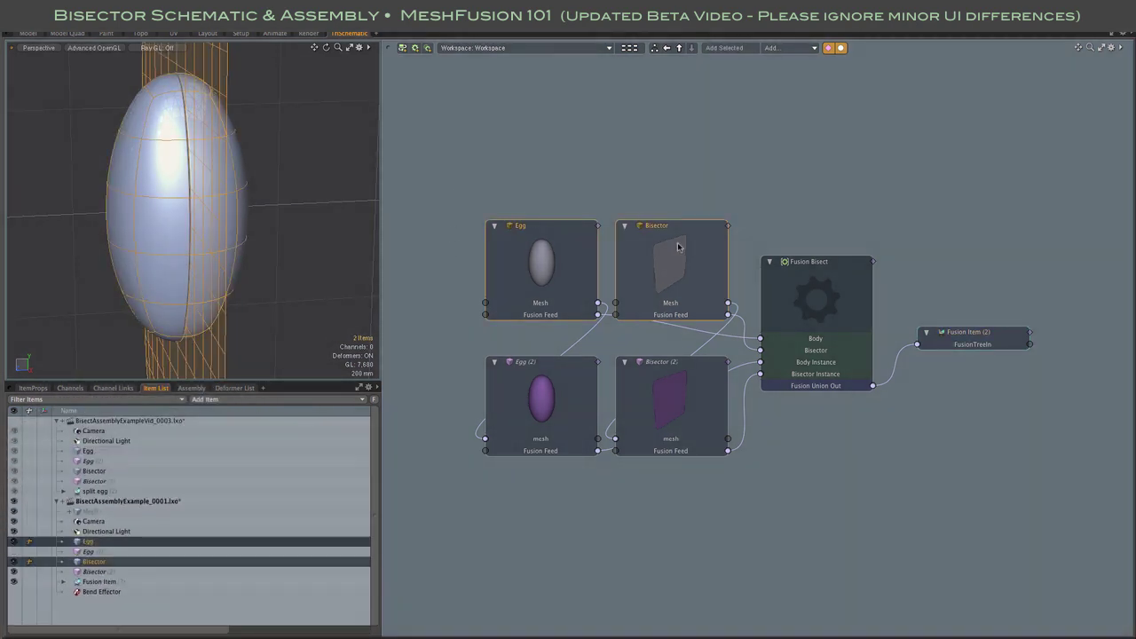
pyautogui.click(484, 480)
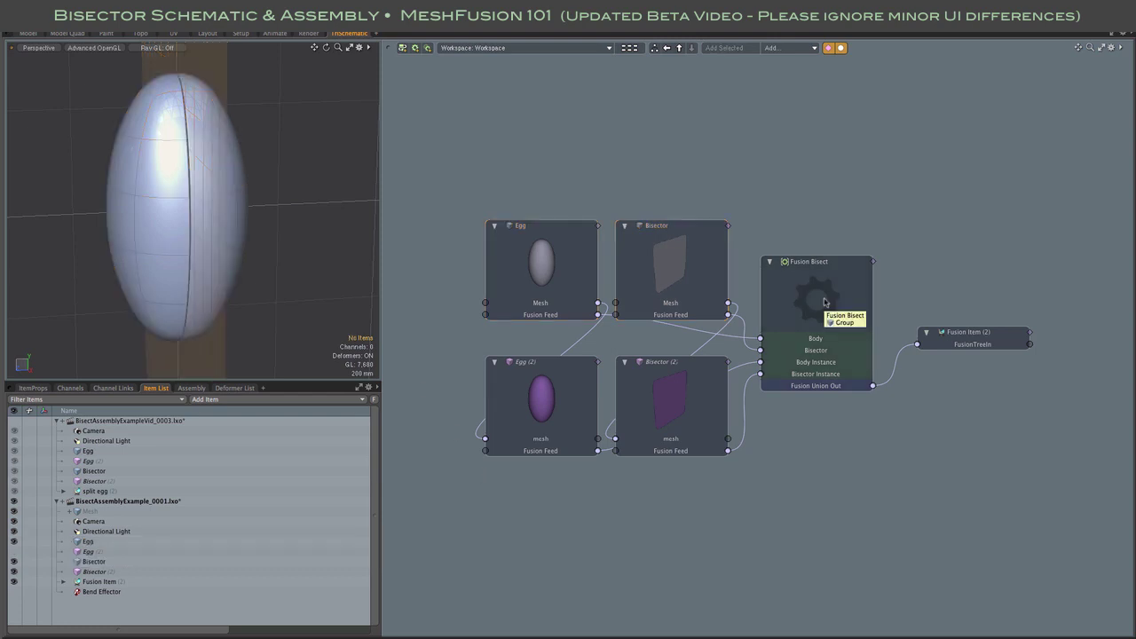
# Open the Fusion Bisect assembly and inspect its inputs and the links from Body and Bisector to the unions.
pyautogui.doubleClick(824, 303)
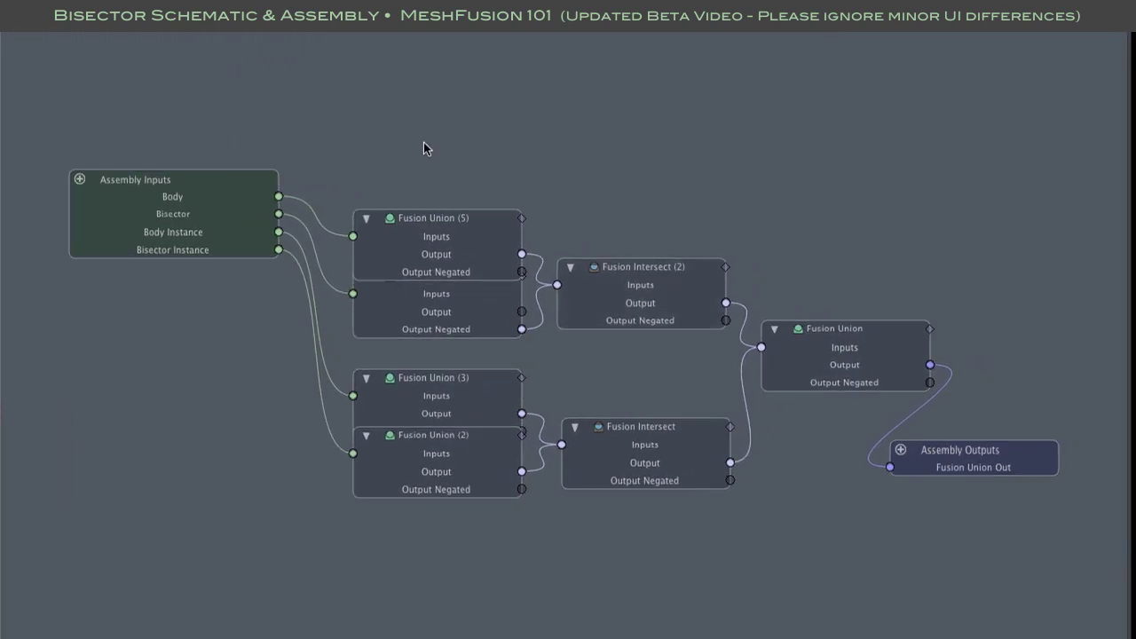
pyautogui.click(219, 205)
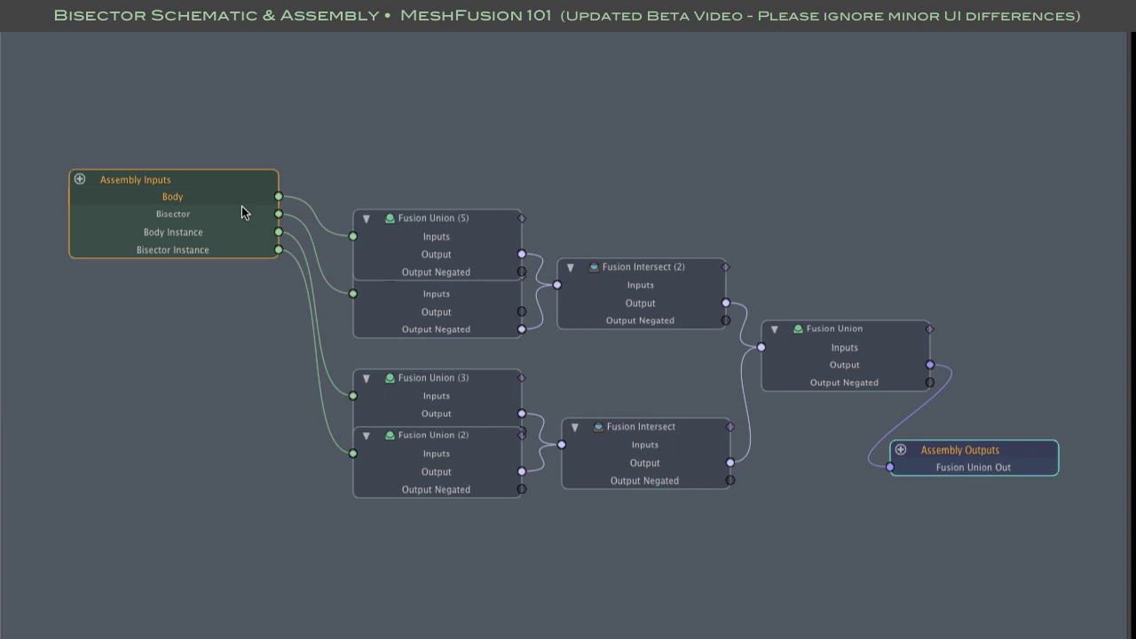
pyautogui.click(340, 234)
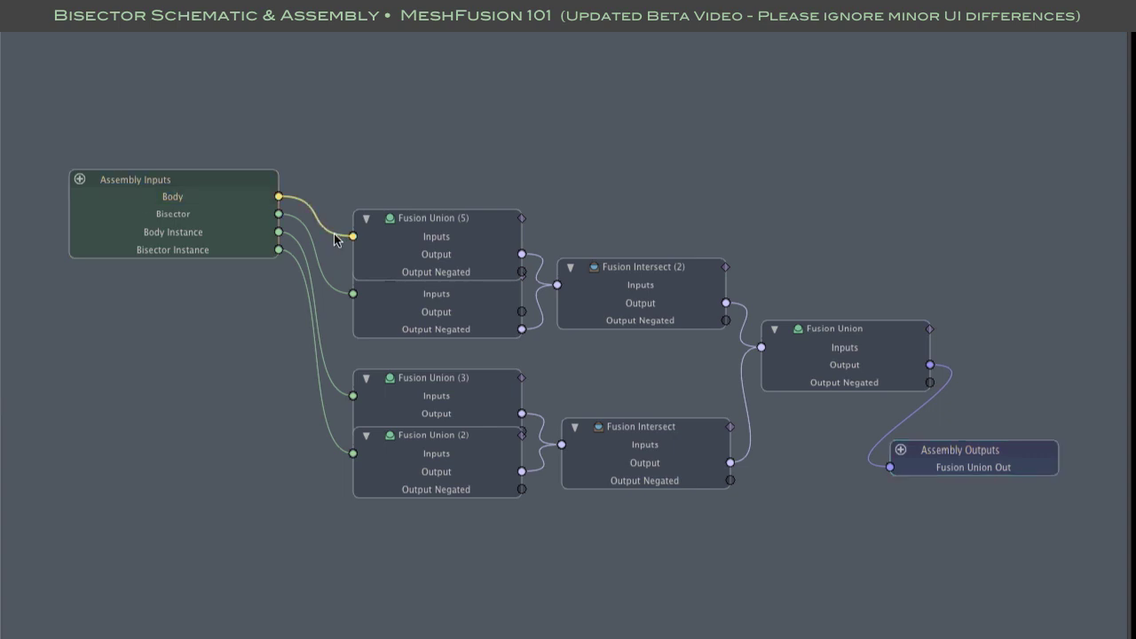
pyautogui.click(324, 282)
# Trace both intersection branches through the final Fusion Union to the Assembly Outputs, and return to the main workspace schematic.
pyautogui.moveTo(384, 175); pyautogui.dragTo(702, 324)
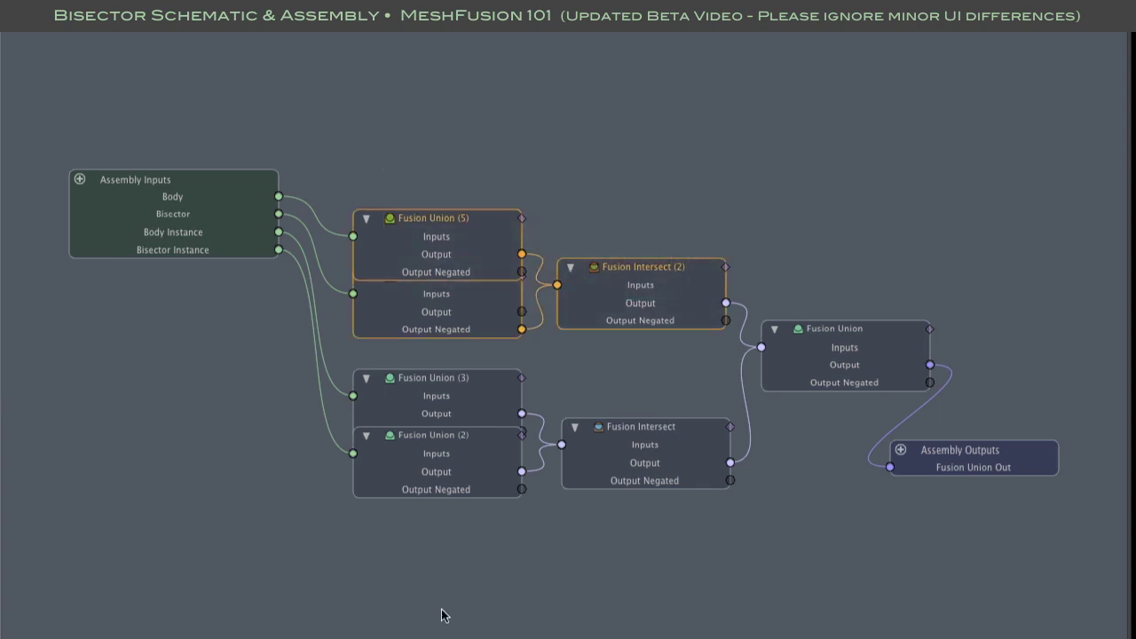
pyautogui.moveTo(421, 602); pyautogui.dragTo(675, 401)
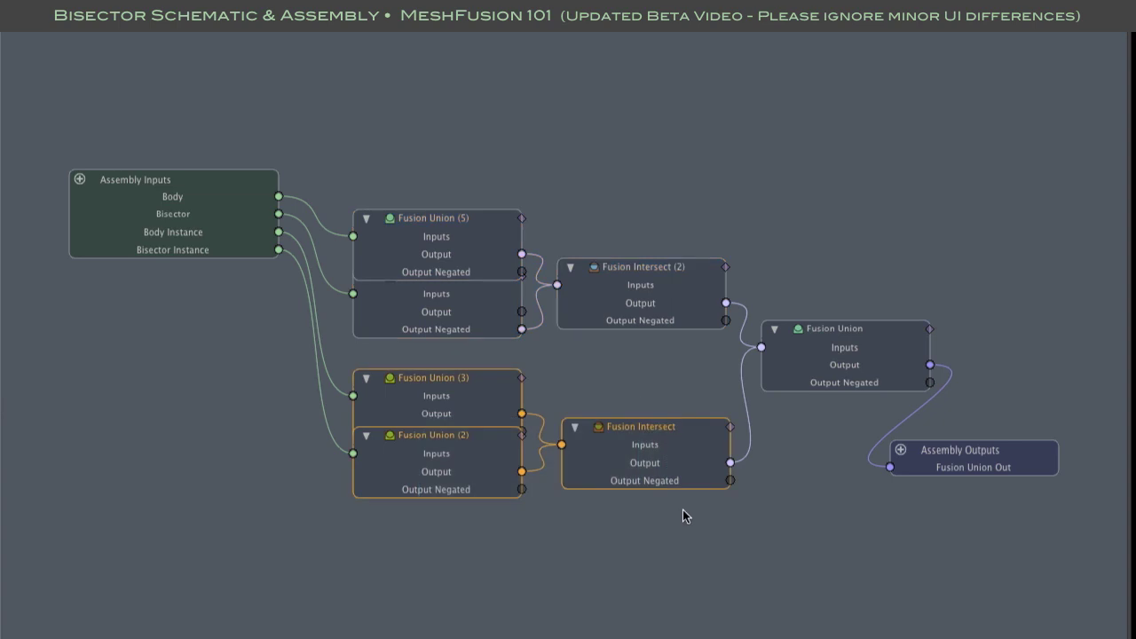
pyautogui.click(901, 331)
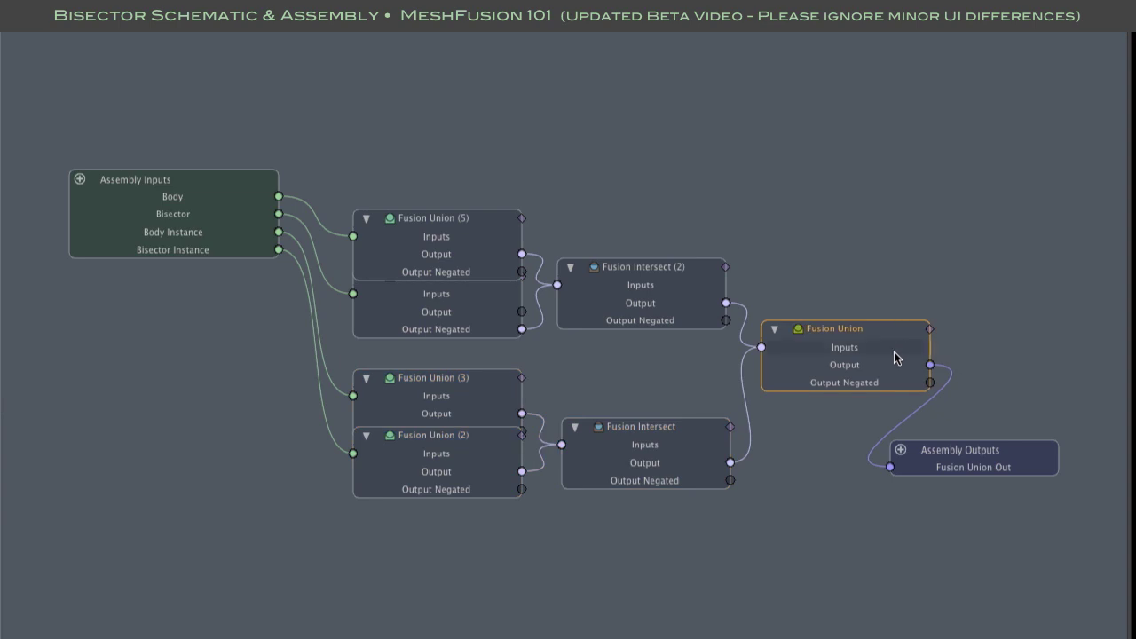
pyautogui.click(960, 454)
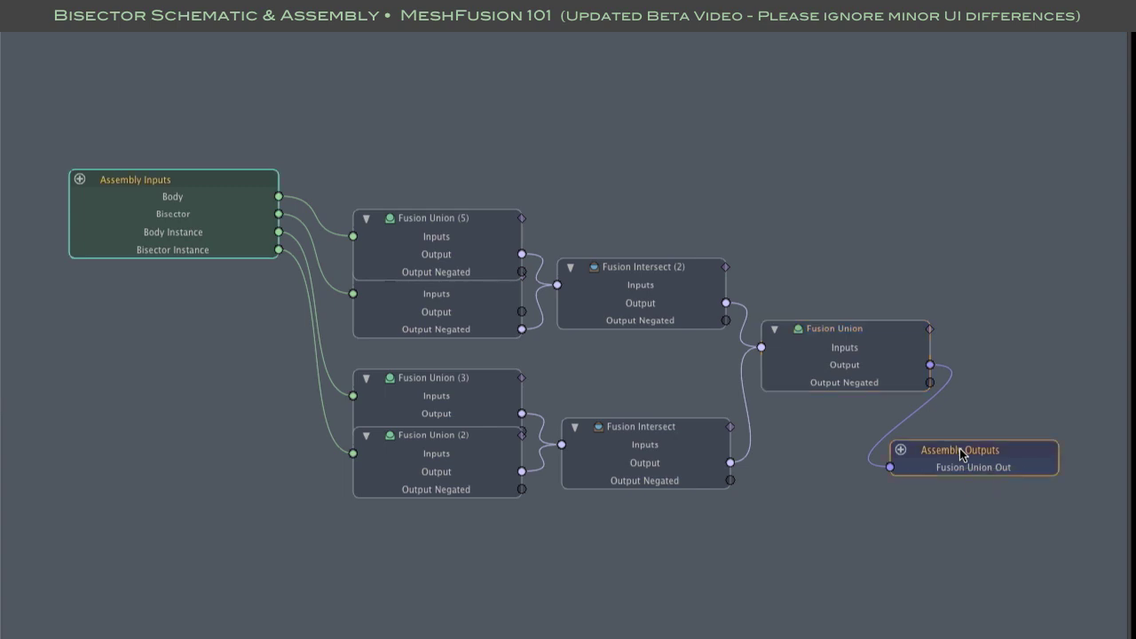
pyautogui.click(972, 514)
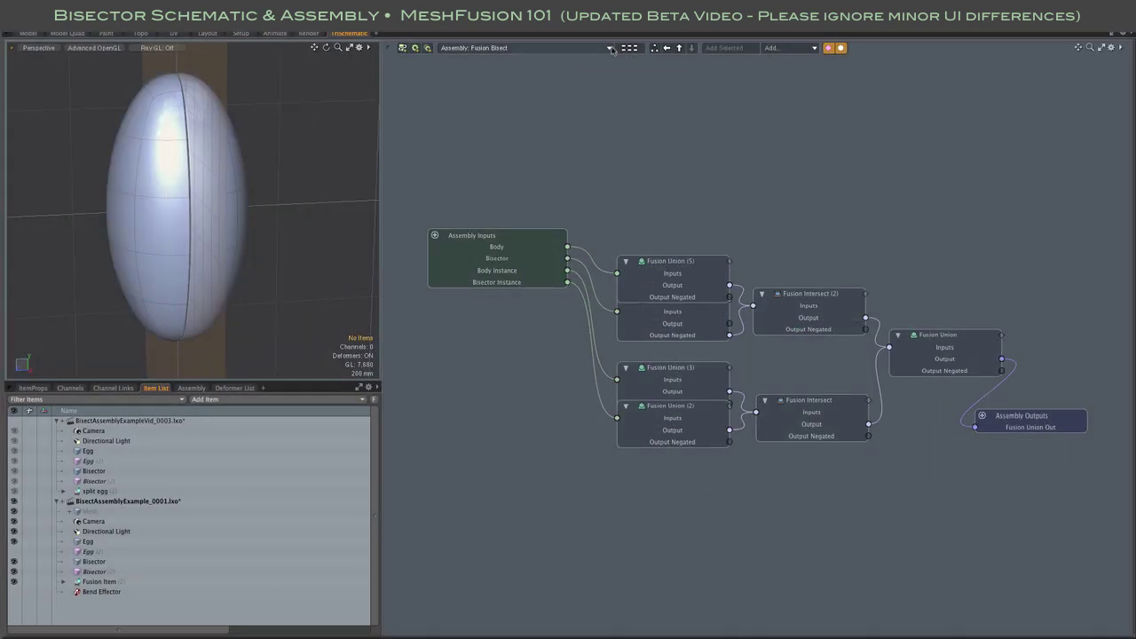
pyautogui.click(677, 48)
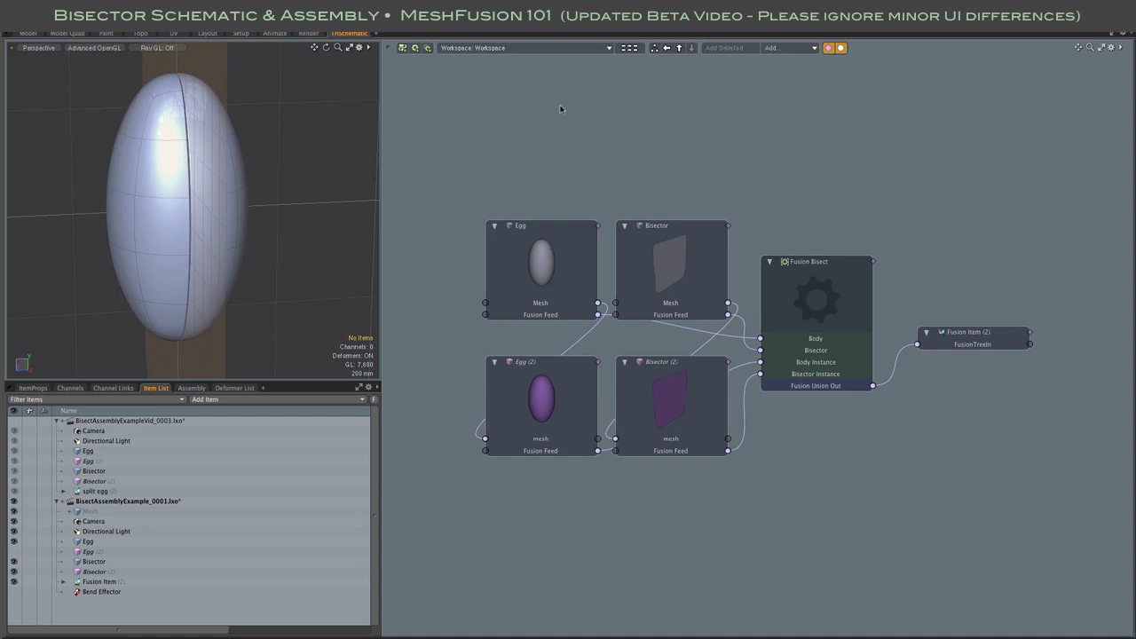
# Add the QCapsCone3 preset mesh from the Qbics folder of Fusion Meshes and close the preset browser.
pyautogui.press('F6')
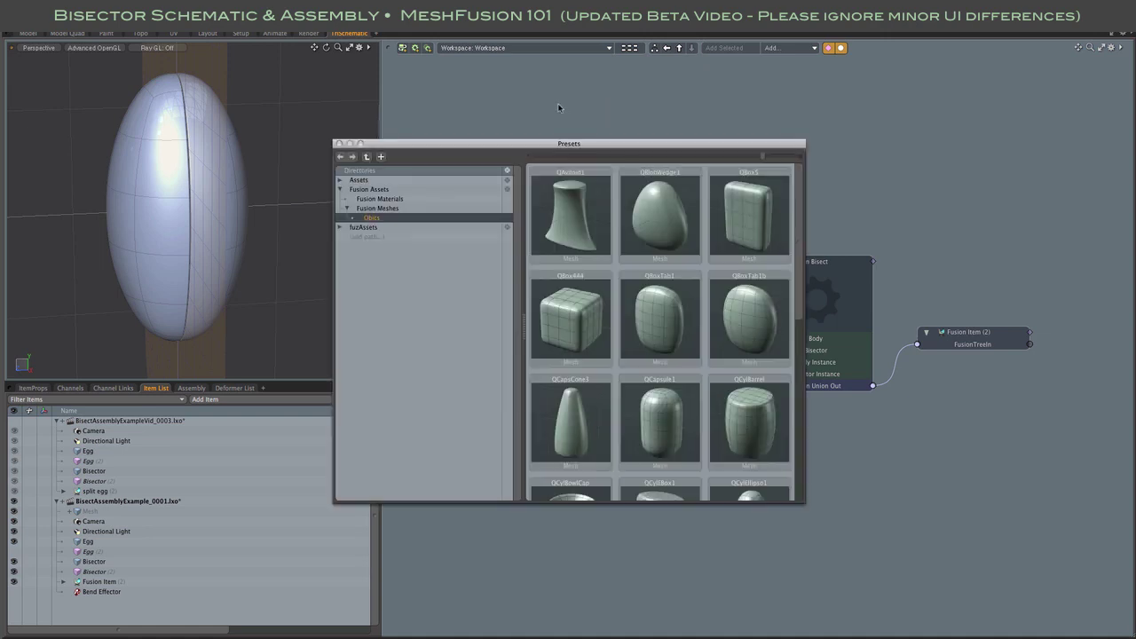
pyautogui.doubleClick(582, 391)
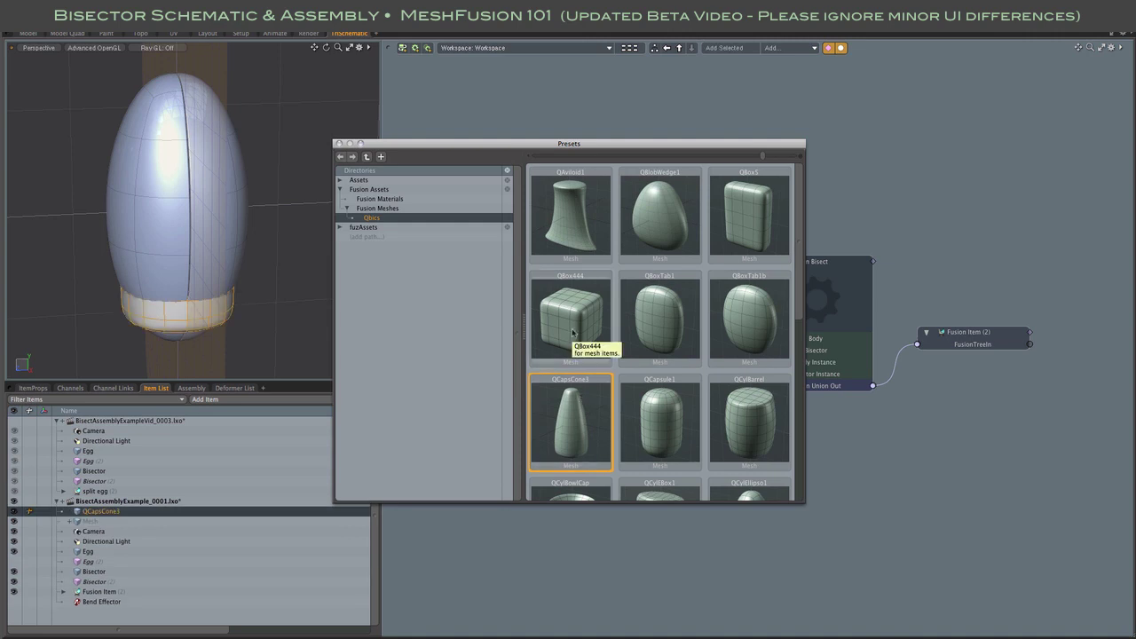
pyautogui.click(338, 142)
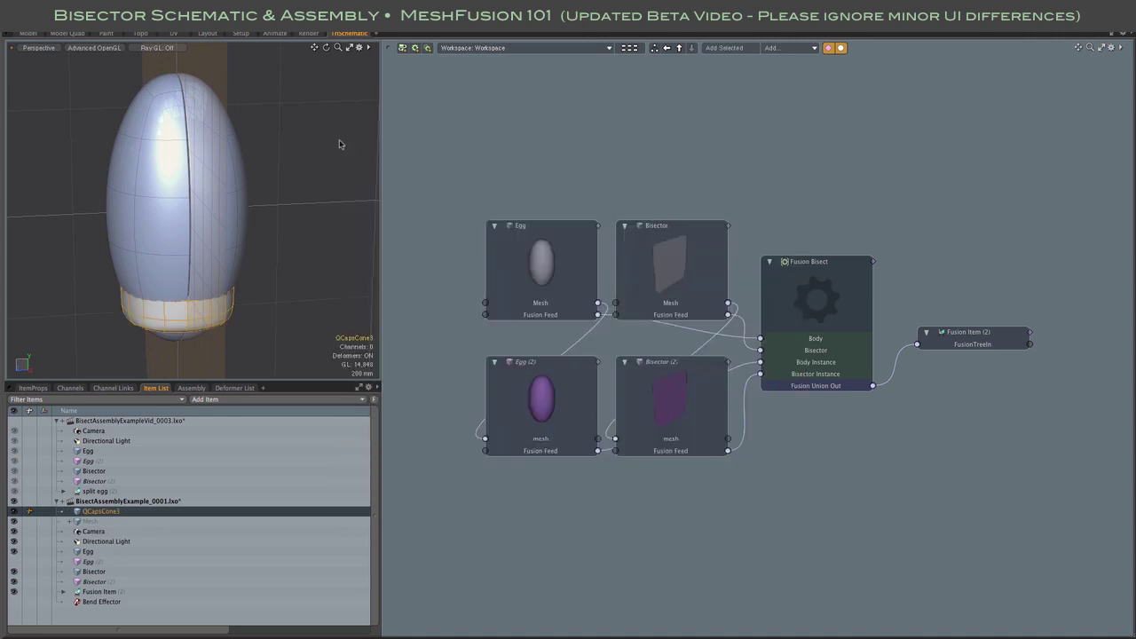
# Move QCapsCone3 beside the egg's upper half, scale it down, and rotate it so that it projects sideways from the egg.
pyautogui.press('y')
pyautogui.moveTo(132, 168); pyautogui.dragTo(48, 134)
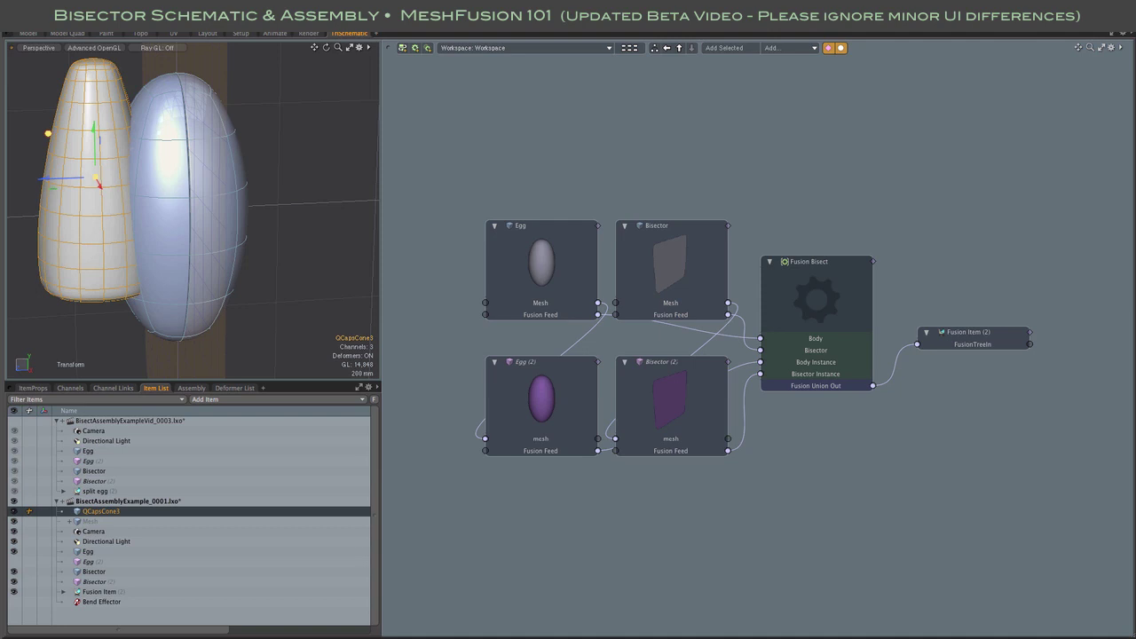
pyautogui.moveTo(98, 178); pyautogui.dragTo(64, 178)
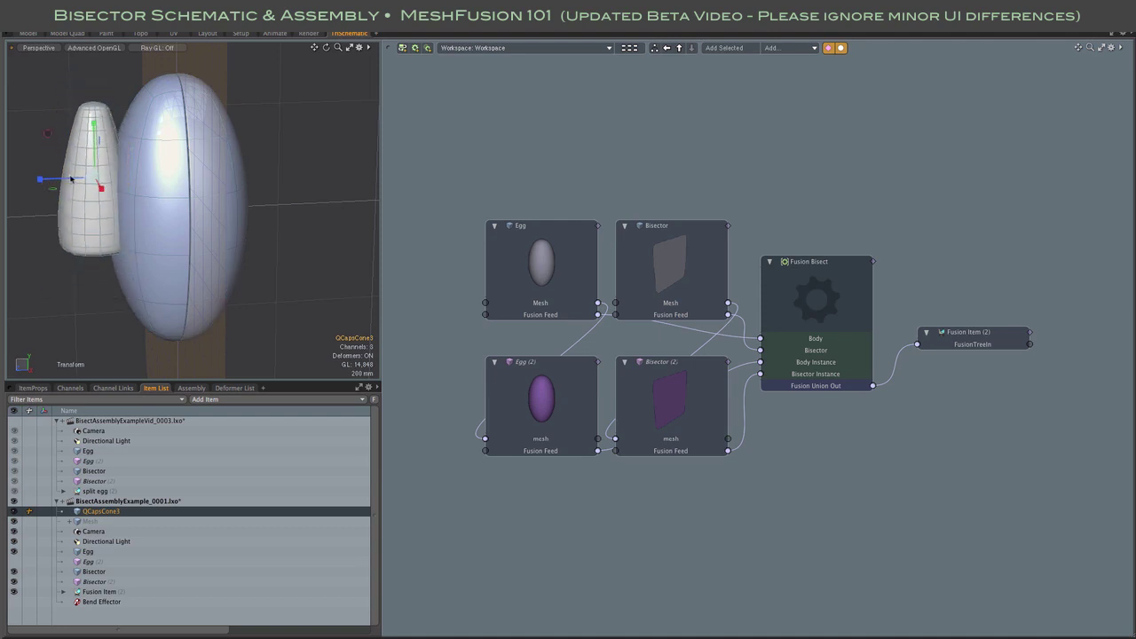
pyautogui.press('e')
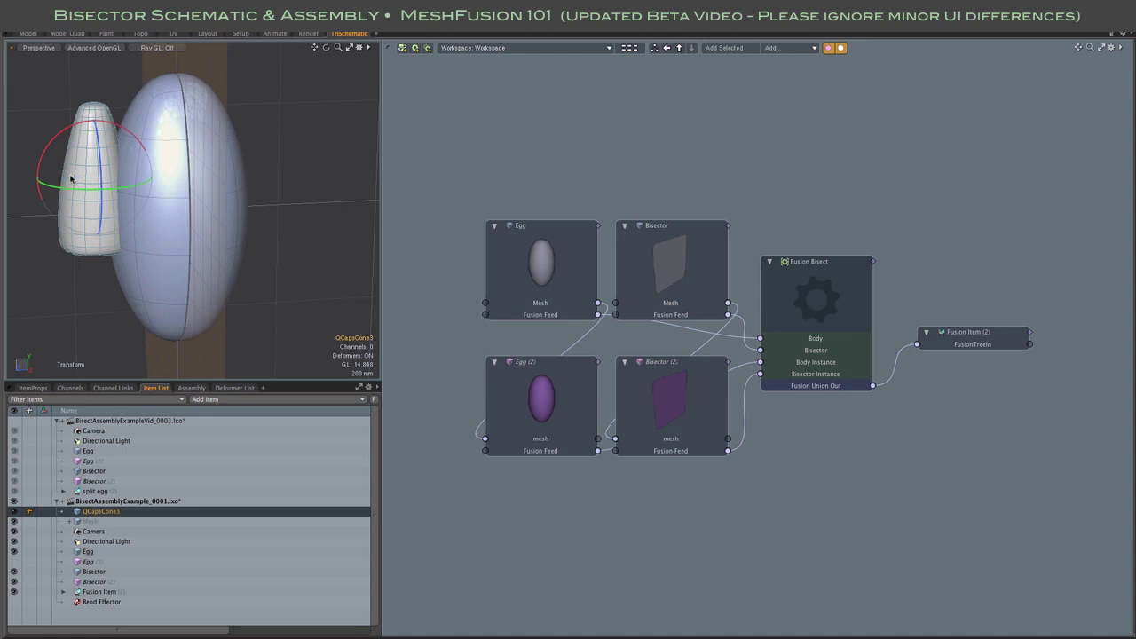
pyautogui.moveTo(67, 128); pyautogui.dragTo(49, 232)
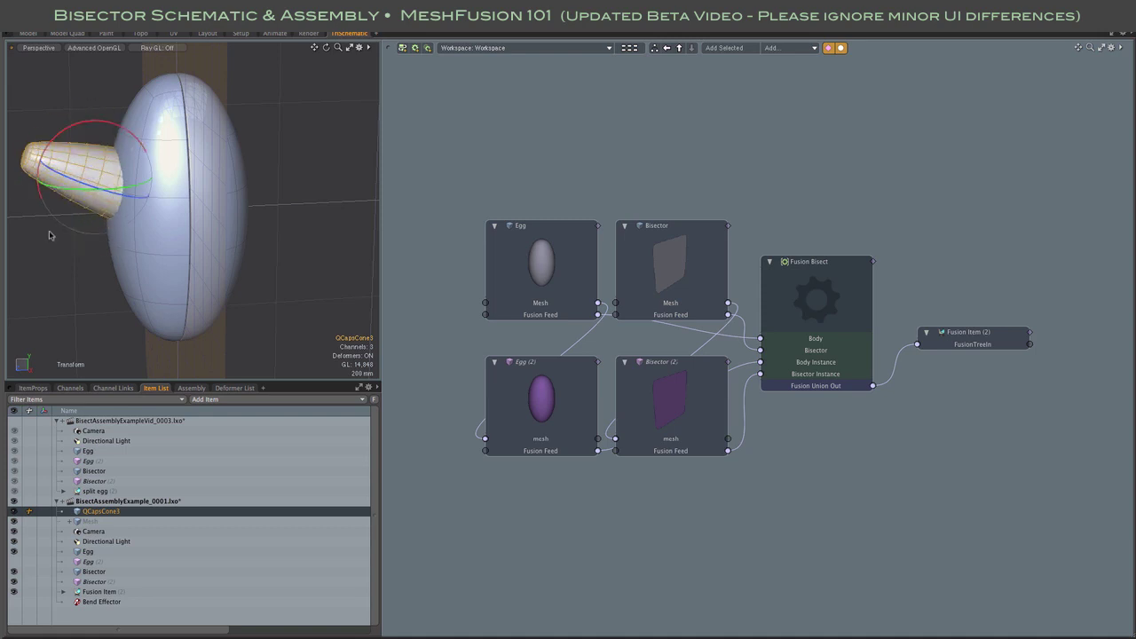
pyautogui.press('space')
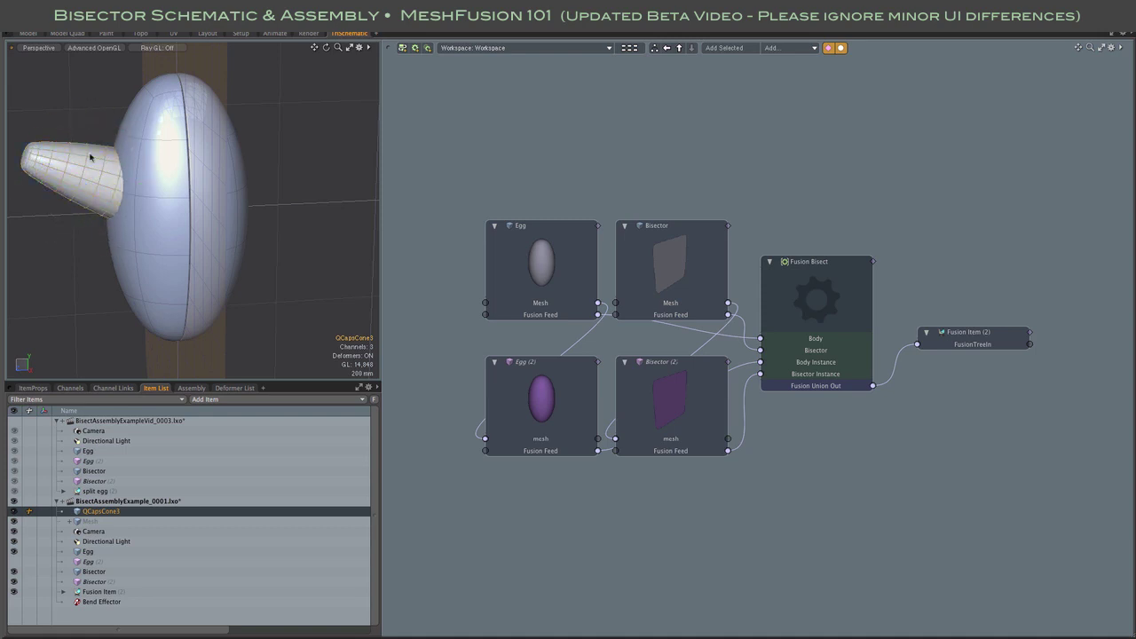
# Drop QCapsCone3 onto the egg using Add to Schematic (no link), and place its node below the Fusion Bisect node.
pyautogui.moveTo(86, 156); pyautogui.dragTo(124, 139)
pyautogui.click(116, 135)
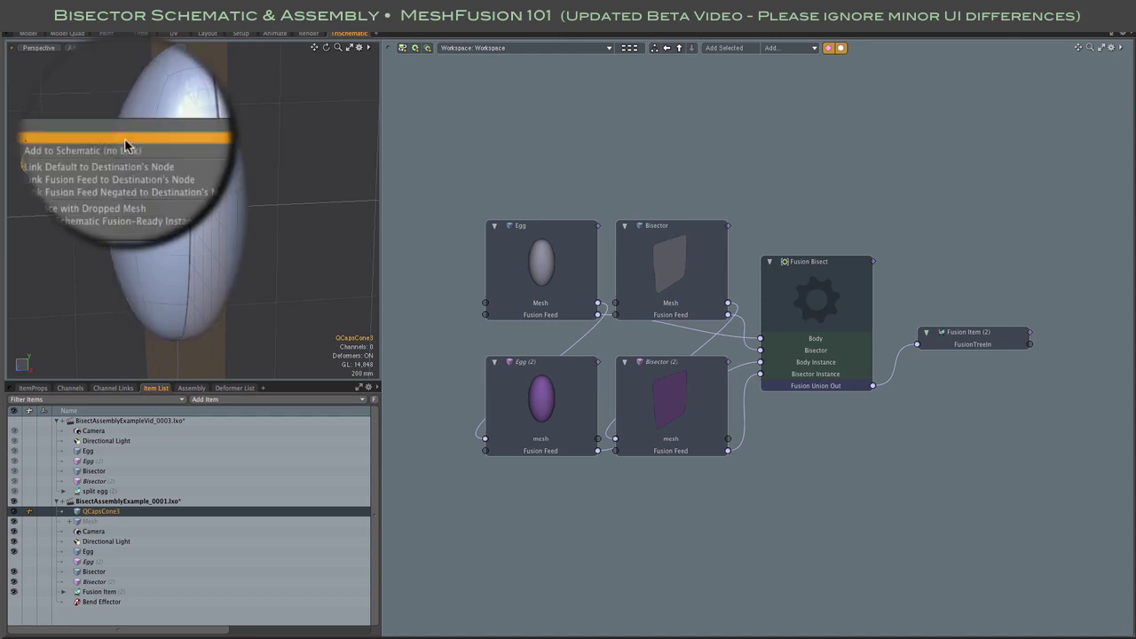
pyautogui.click(115, 147)
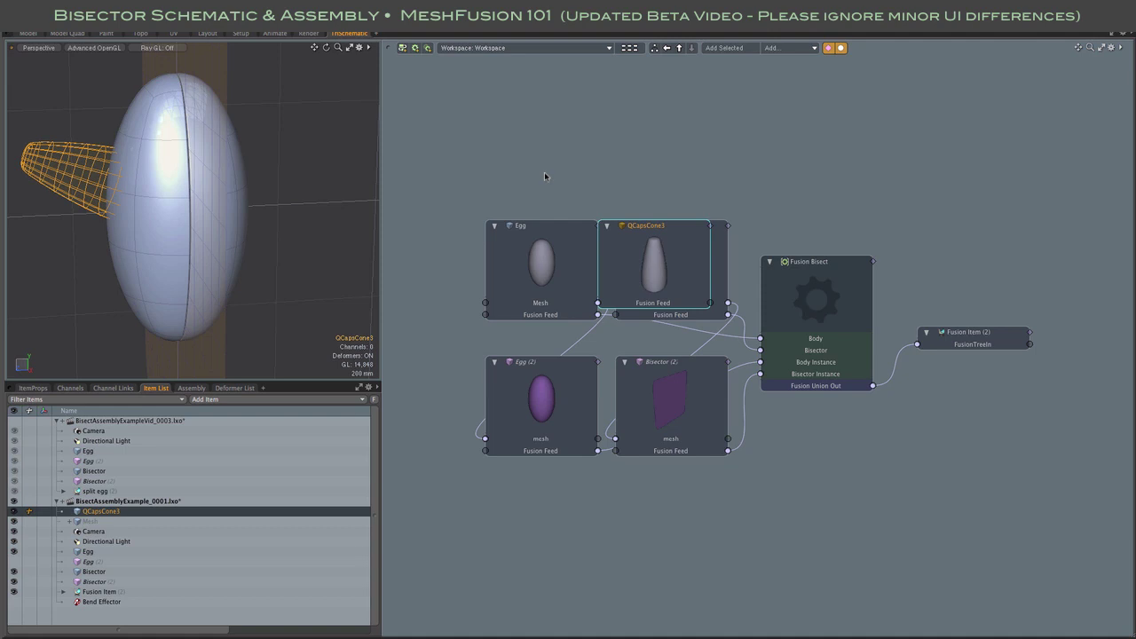
pyautogui.moveTo(636, 227); pyautogui.dragTo(812, 436)
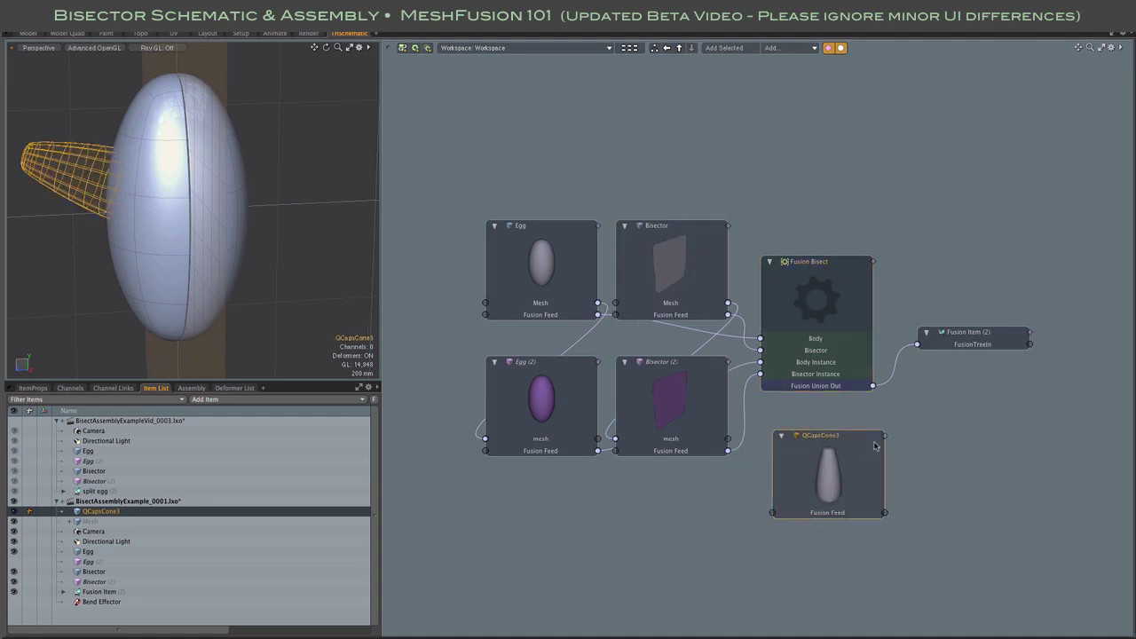
# Add a Fusion Union channel modifier to the schematic and place its node just below the Fusion Item node.
pyautogui.click(972, 334)
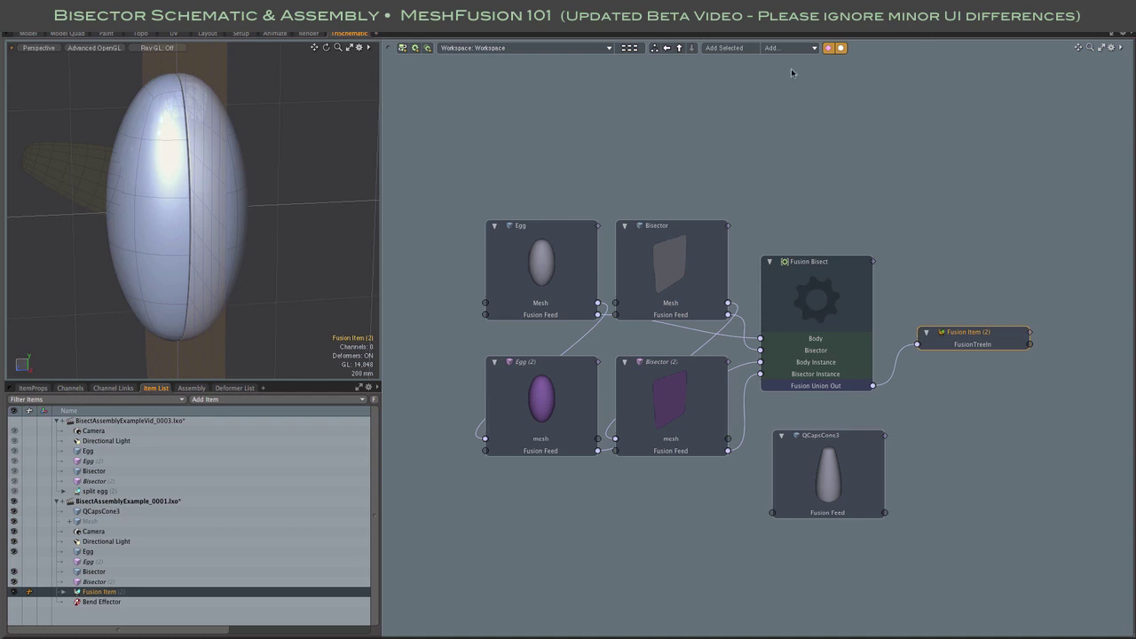
pyautogui.click(774, 48)
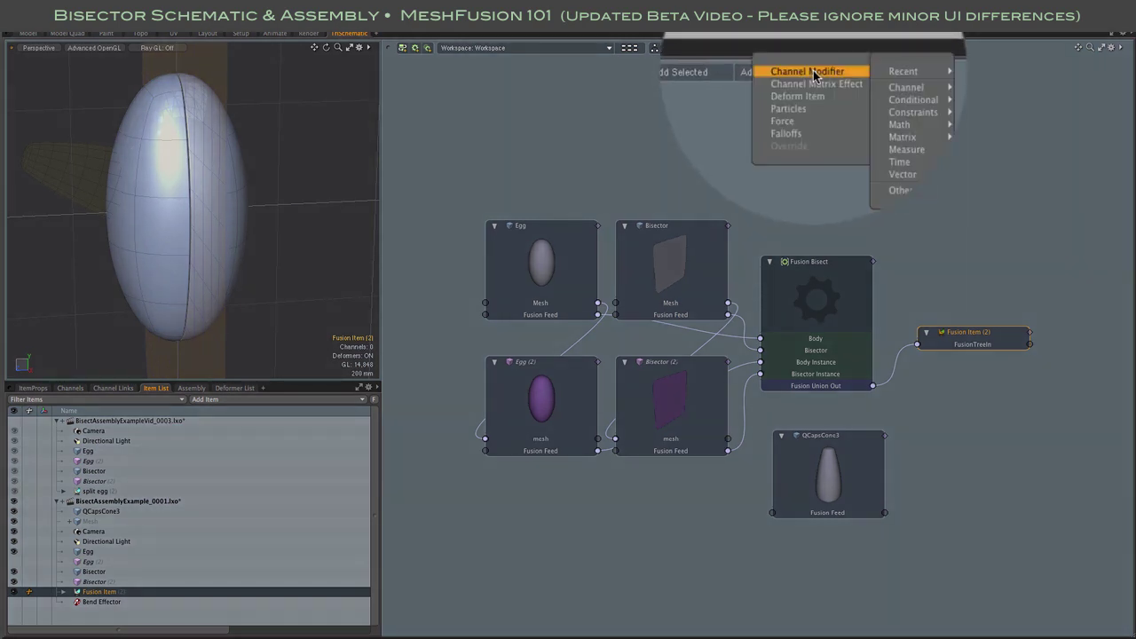
pyautogui.moveTo(869, 152)
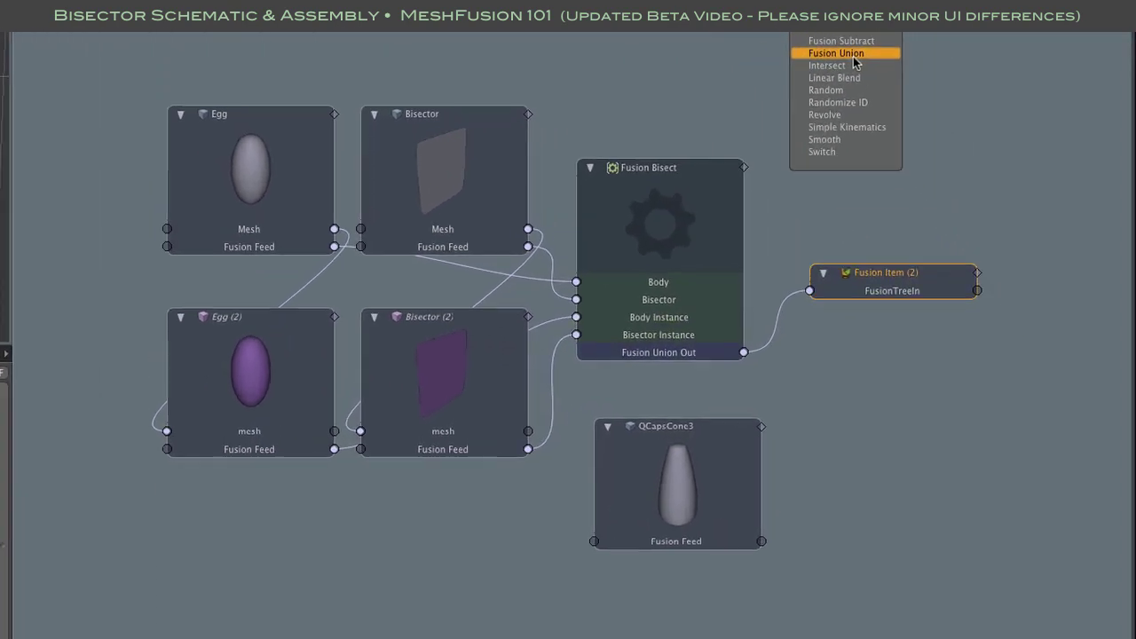
pyautogui.click(850, 50)
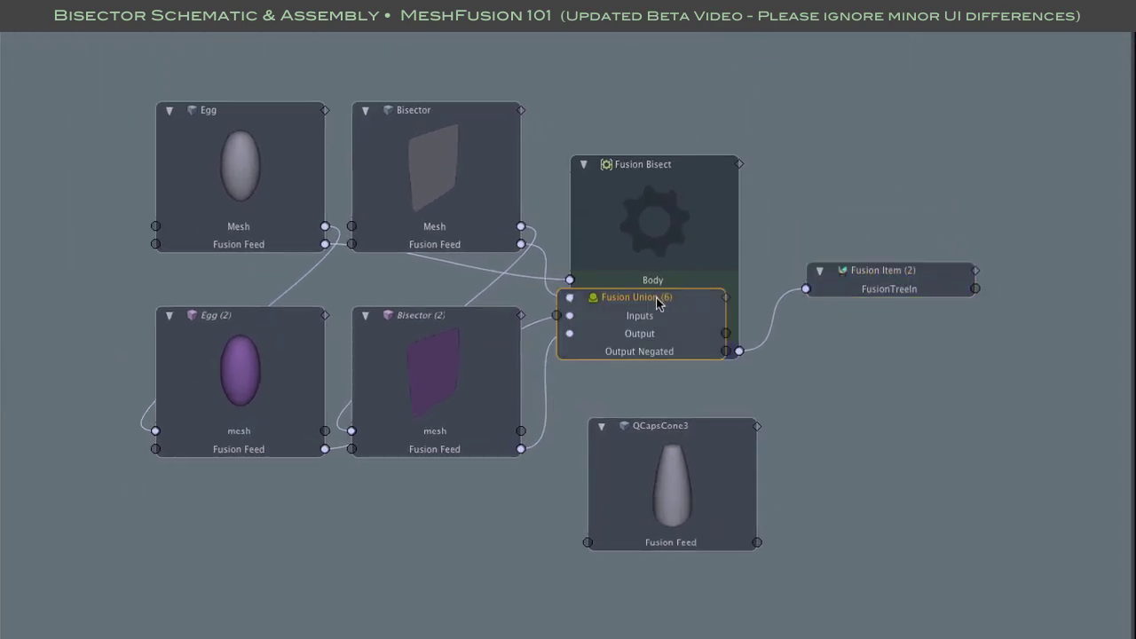
pyautogui.moveTo(661, 301); pyautogui.dragTo(886, 373)
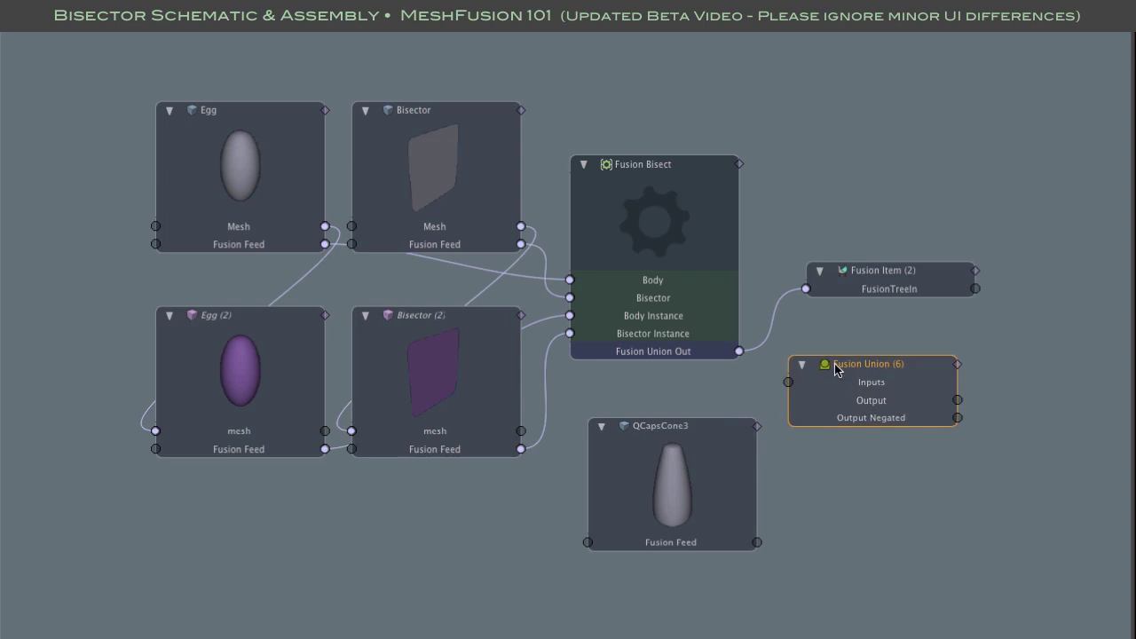
# Feed Fusion Bisect's output and QCapsCone3 into the new Fusion Union, link its Output to the Fusion Item's FusionTreeIn, and inspect the mesh.
pyautogui.moveTo(803, 290); pyautogui.dragTo(781, 382)
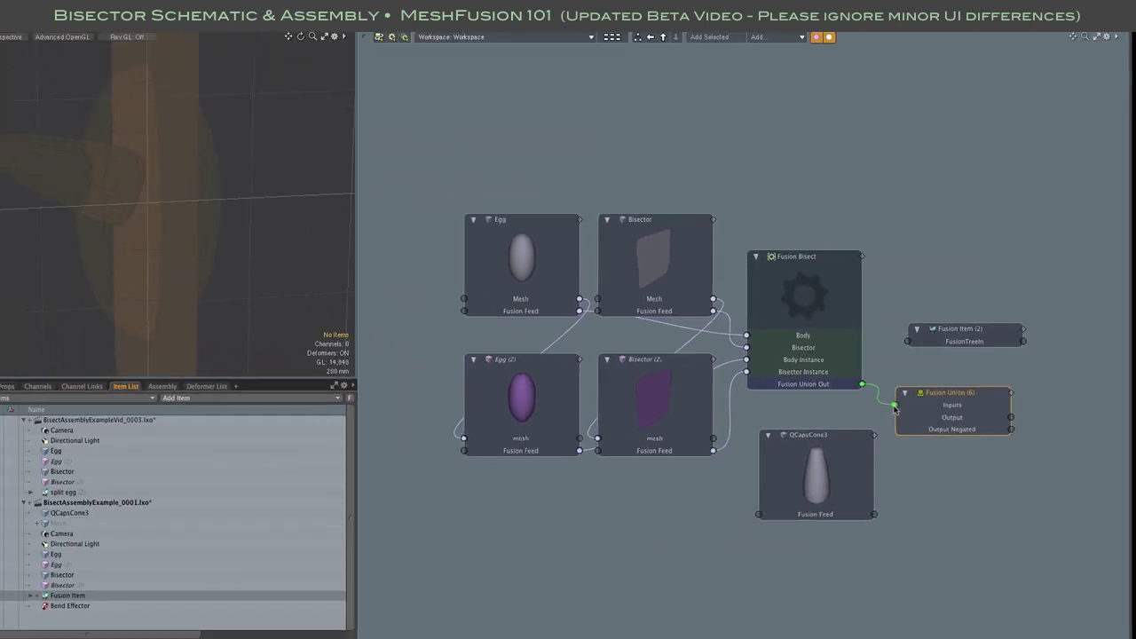
pyautogui.moveTo(882, 513); pyautogui.dragTo(902, 407)
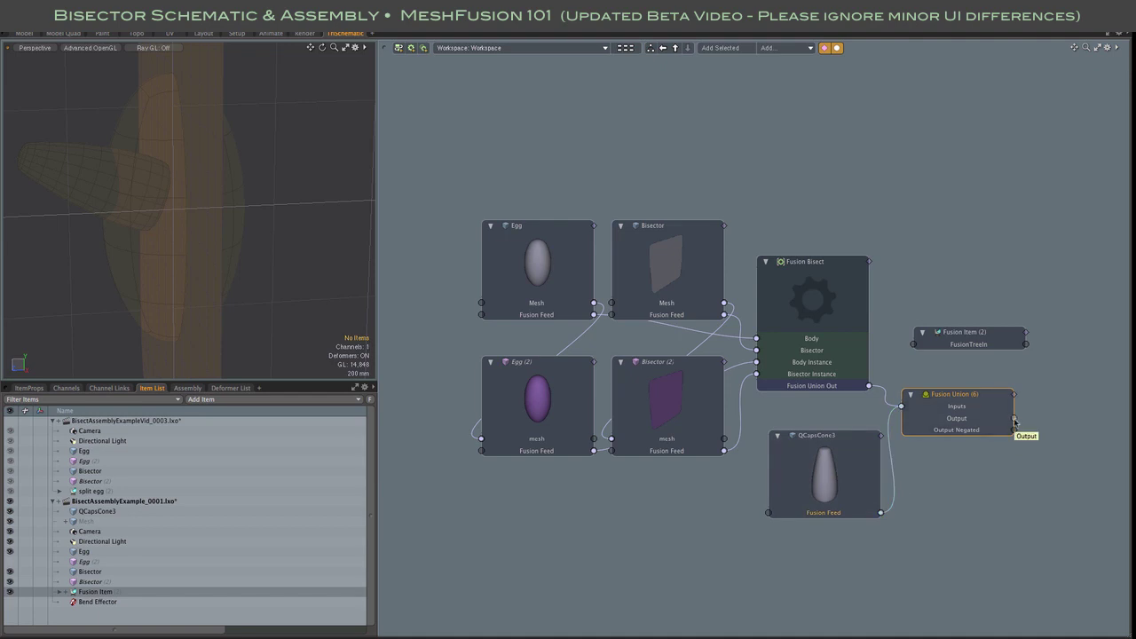
pyautogui.moveTo(1015, 421); pyautogui.dragTo(914, 349)
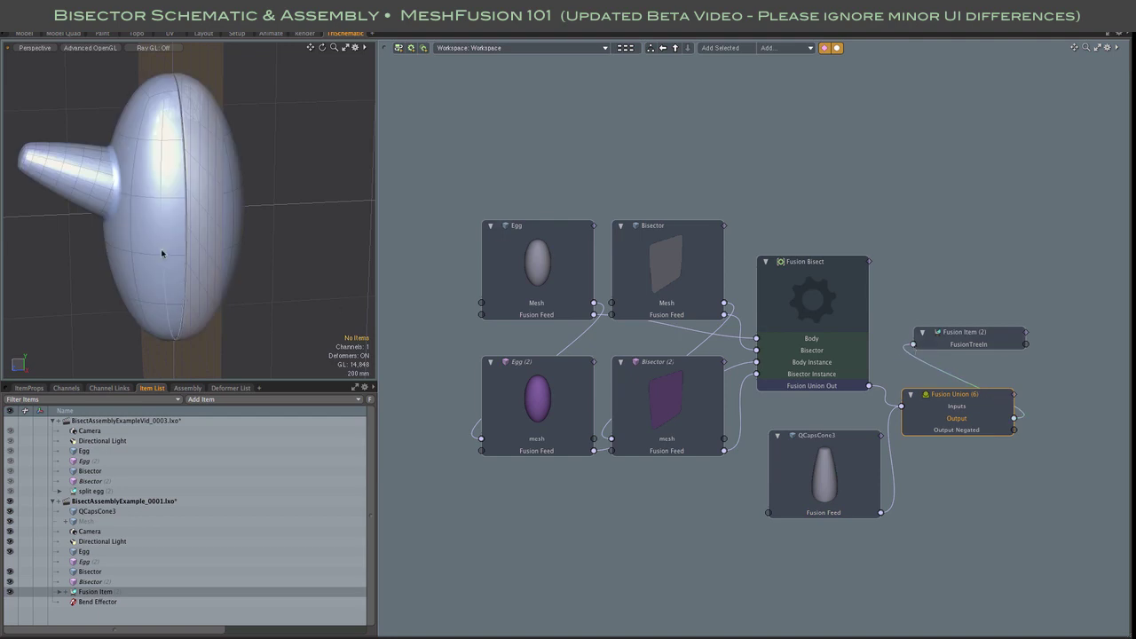
pyautogui.moveTo(165, 248)
pyautogui.keyDown('alt'); pyautogui.mouseDown()
pyautogui.moveTo(325, 251)
pyautogui.moveTo(178, 252)
pyautogui.mouseUp(); pyautogui.keyUp('alt')
pyautogui.moveTo(176, 251); pyautogui.dragTo(155, 241, button='middle')
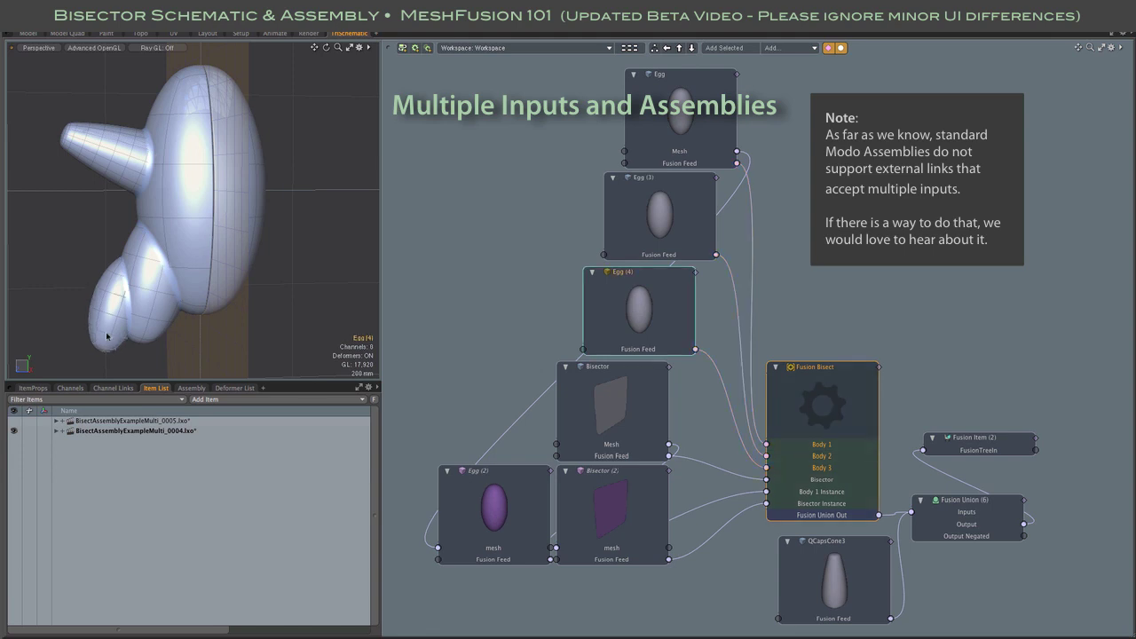
# Examine the Body 1, Body 2 and Body 3 input links inside the Fusion Bisect assembly, and return to the workspace schematic.
pyautogui.click(173, 220)
pyautogui.click(484, 295)
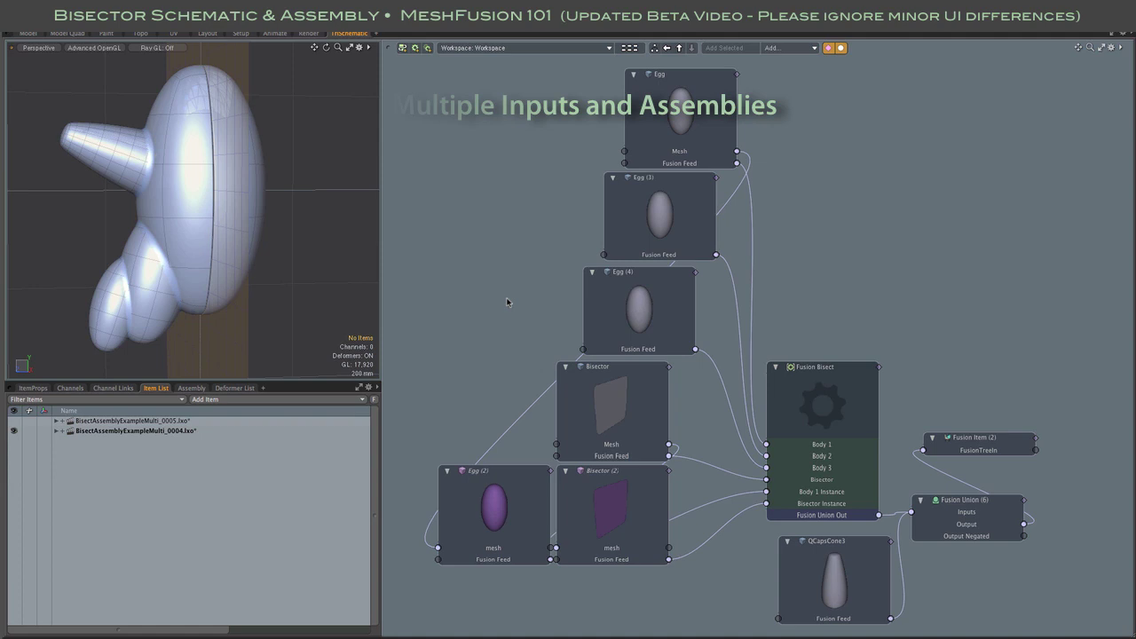
pyautogui.click(611, 48)
pyautogui.moveTo(611, 56)
pyautogui.click(667, 66)
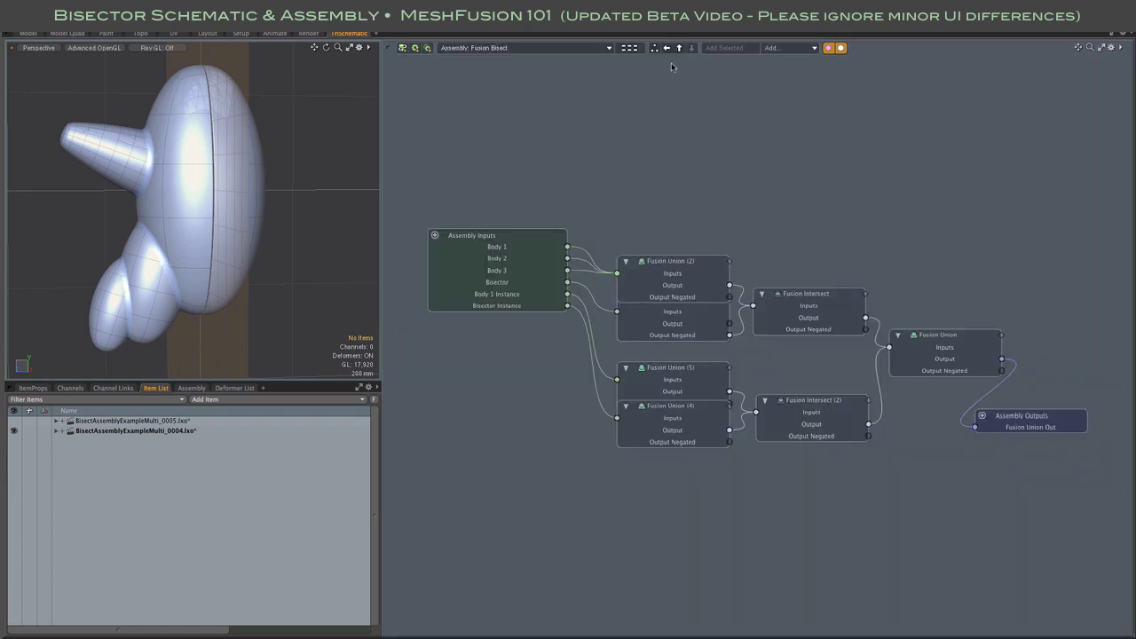
pyautogui.click(576, 252)
pyautogui.keyDown('shift'); pyautogui.click(578, 261); pyautogui.keyUp('shift')
pyautogui.keyDown('shift'); pyautogui.click(581, 272); pyautogui.keyUp('shift')
pyautogui.click(611, 49)
pyautogui.click(661, 55)
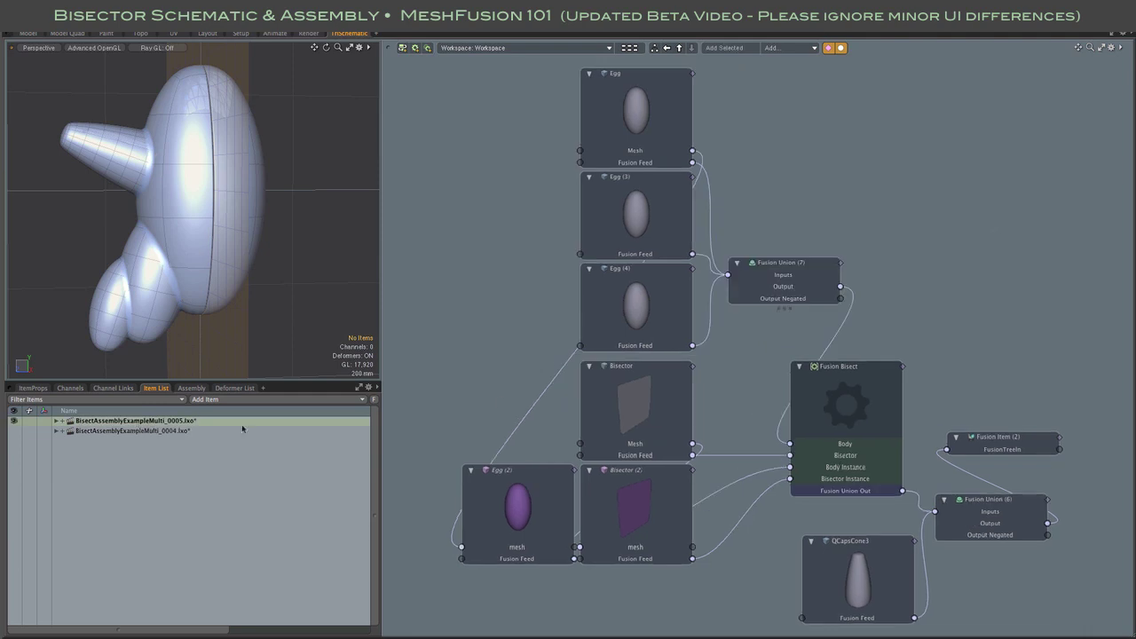
# Trace Fusion Bisect's single Body input in BisectAssemblyExampleMulti_0005 back through the external Fusion Union to the three egg meshes.
pyautogui.click(846, 447)
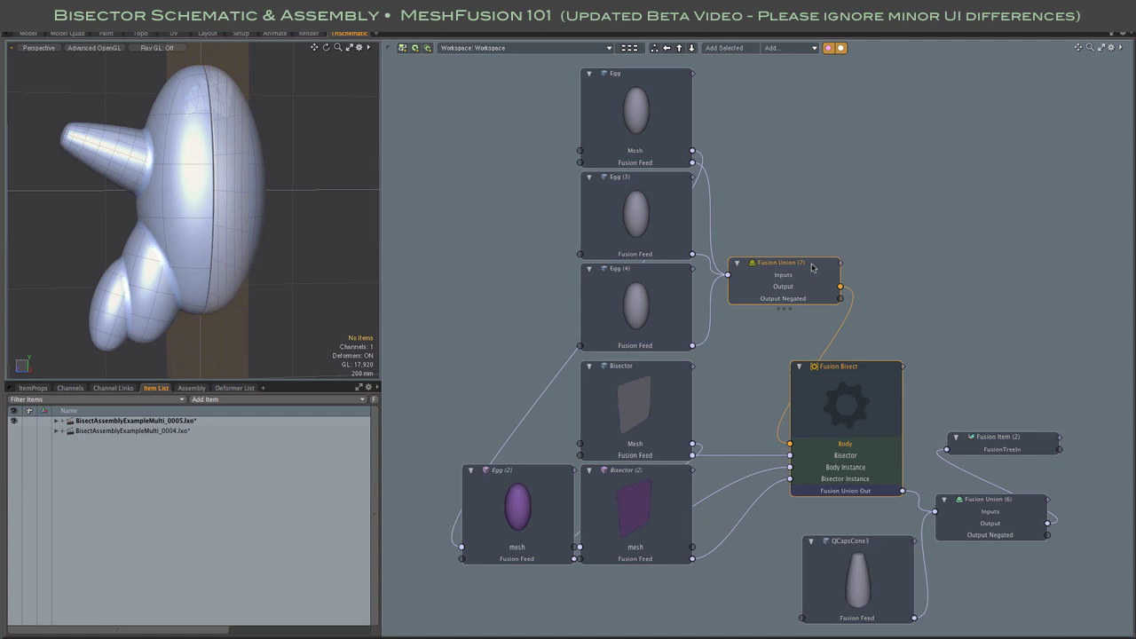
pyautogui.click(809, 293)
pyautogui.keyDown('shift'); pyautogui.click(662, 88); pyautogui.keyUp('shift')
pyautogui.keyDown('shift'); pyautogui.click(667, 179); pyautogui.keyUp('shift')
pyautogui.keyDown('shift'); pyautogui.click(663, 274); pyautogui.keyUp('shift')
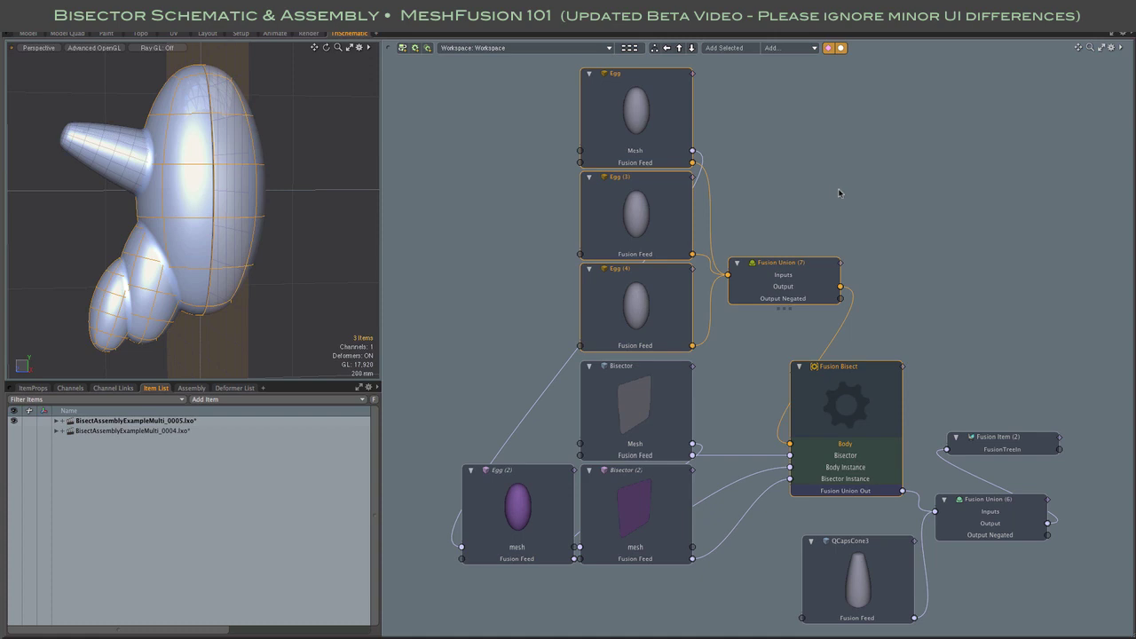
# Inspect the single Body input link inside the Fusion Bisect assembly, and return to the workspace to highlight the union's link into Body.
pyautogui.click(610, 48)
pyautogui.click(667, 61)
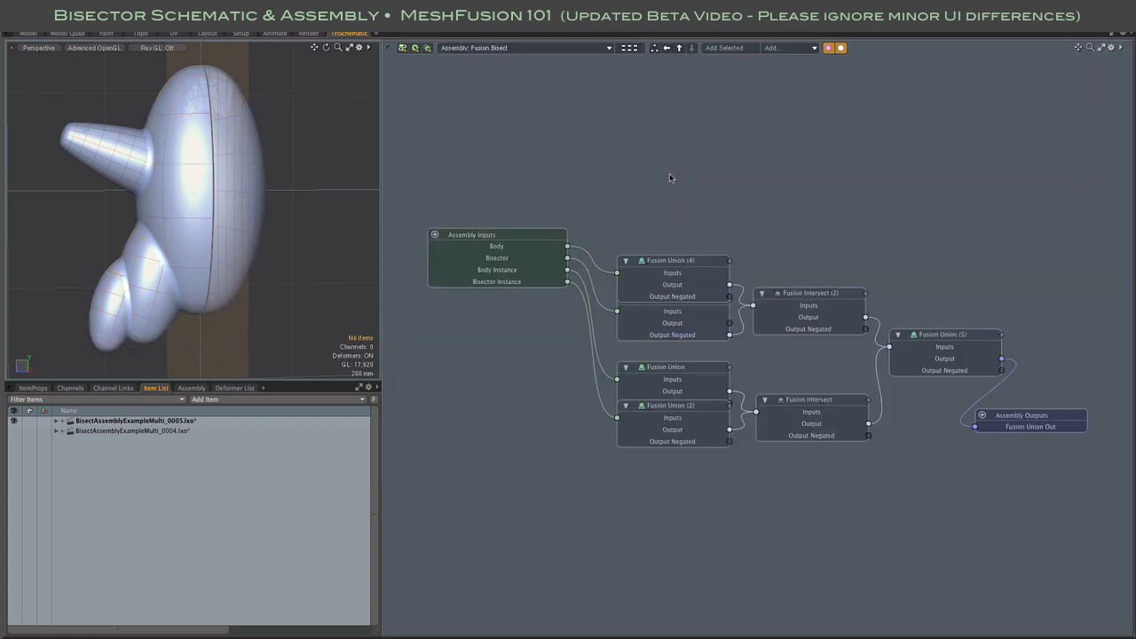
pyautogui.click(602, 267)
pyautogui.click(611, 48)
pyautogui.click(661, 50)
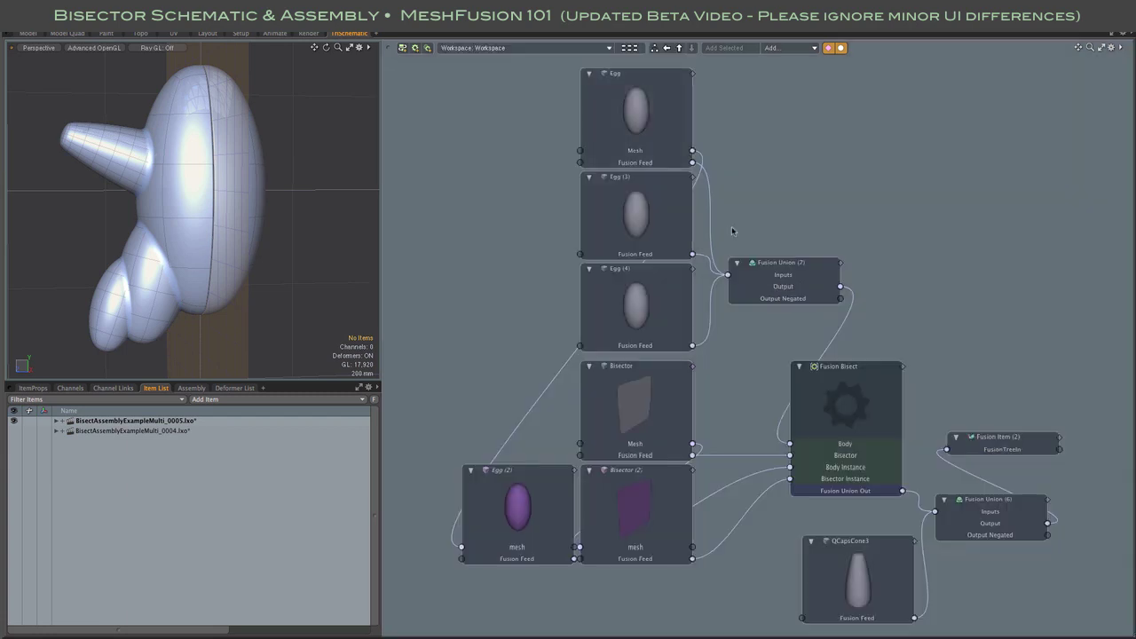
pyautogui.click(808, 351)
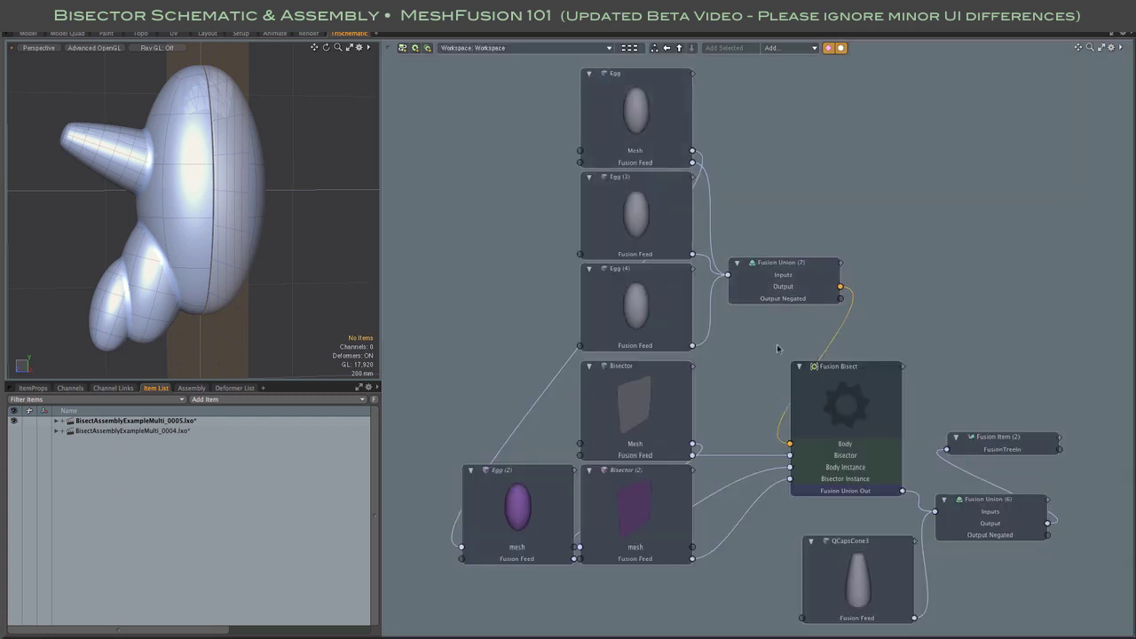